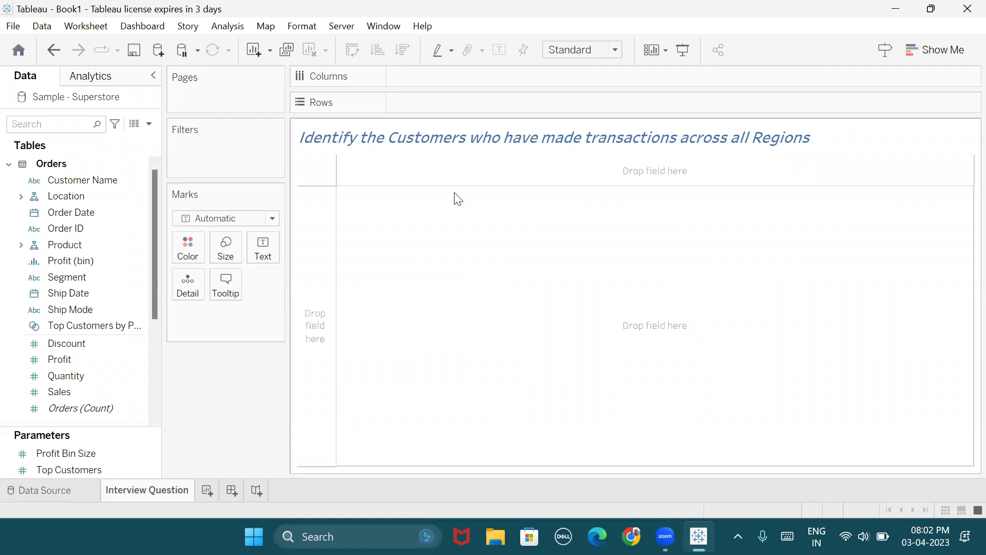
Put Customer Name and then Region from Location on Rows of the Interview Question sheet.
left_click(416, 150)
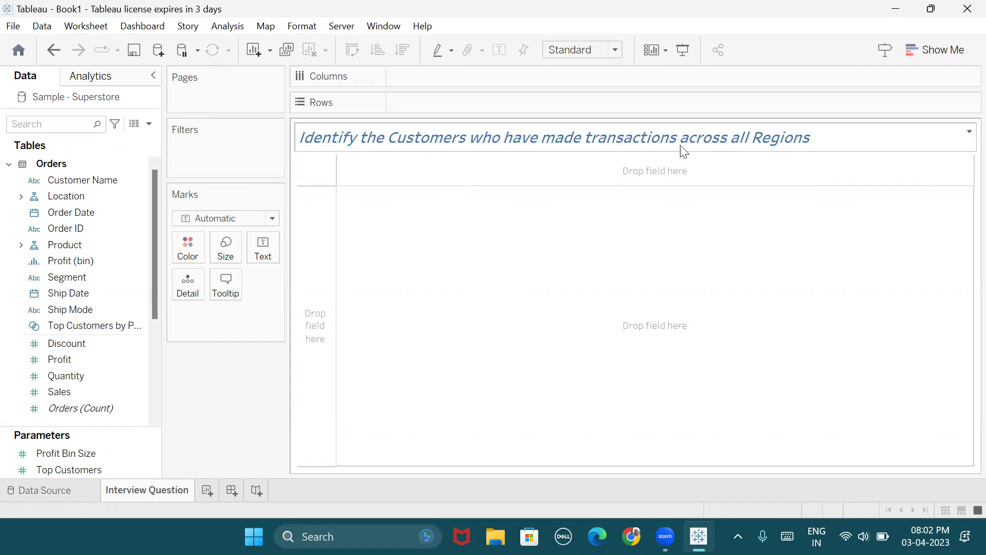
left_click(579, 250)
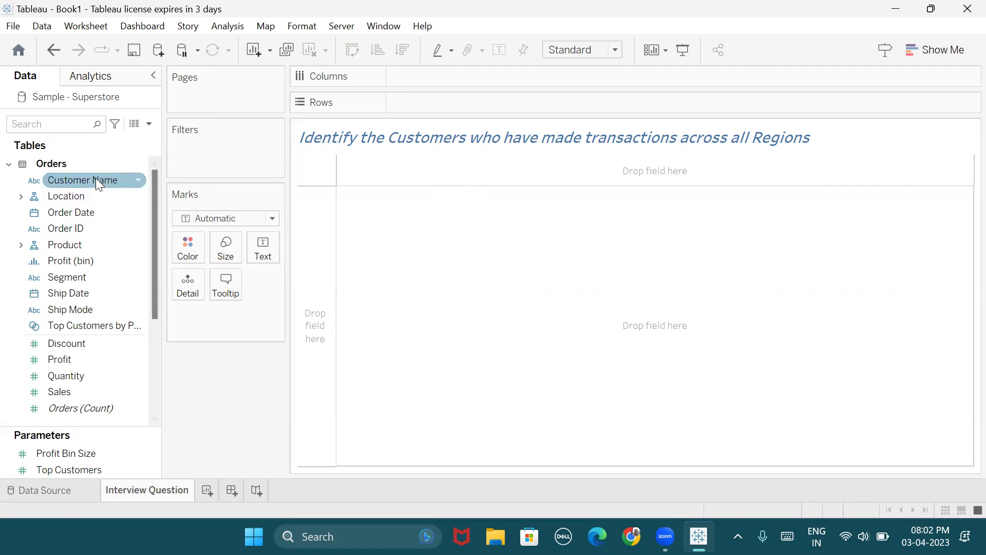
left_click_drag(90, 177, 440, 103)
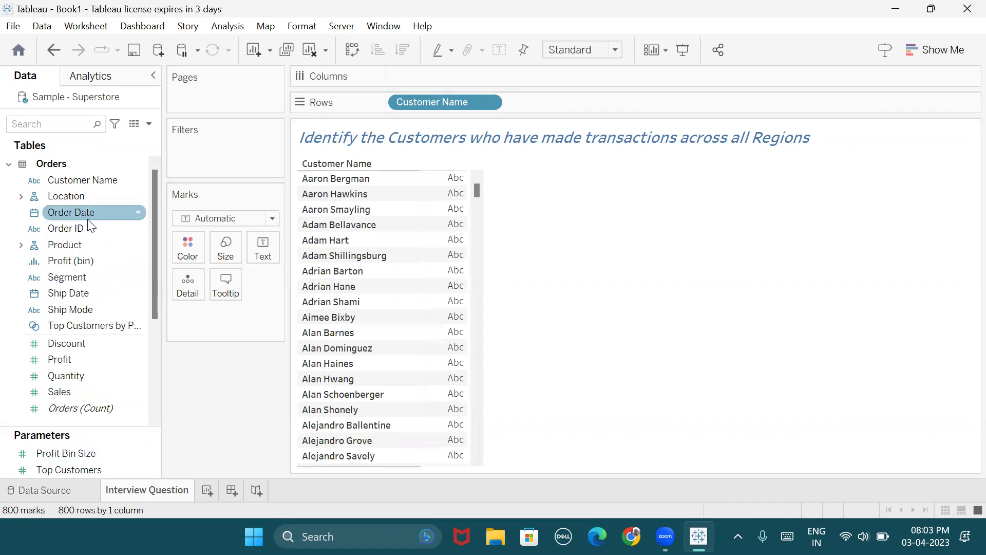
left_click(21, 196)
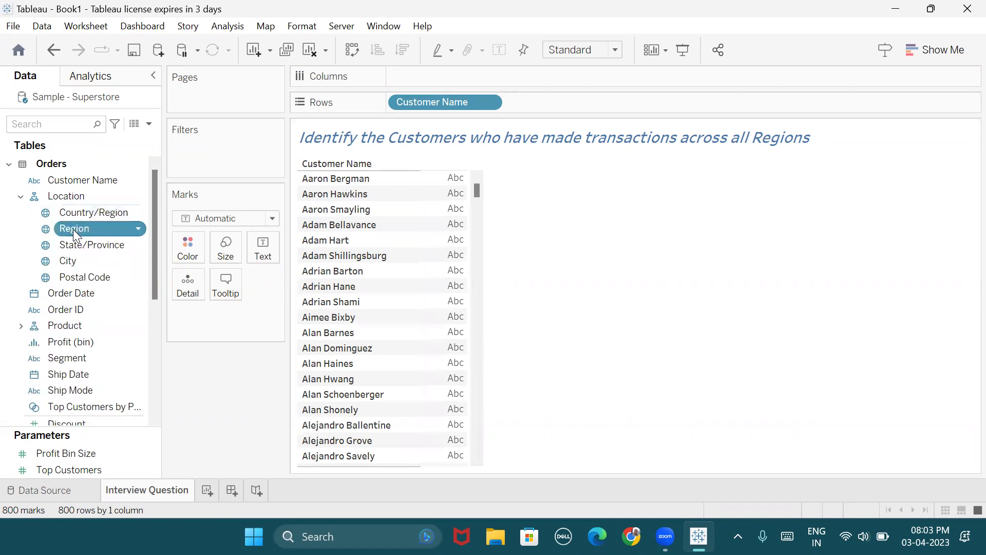
left_click_drag(73, 229, 534, 105)
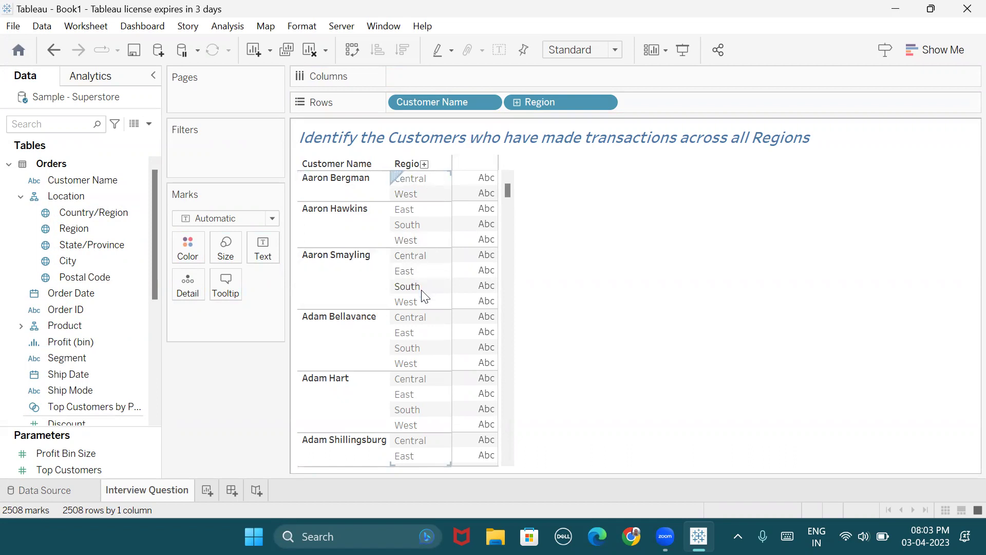
Add Sheet 2 with Region on Rows, listing the four regions.
left_click(207, 490)
left_click(93, 212)
left_click(80, 230, "ctrl")
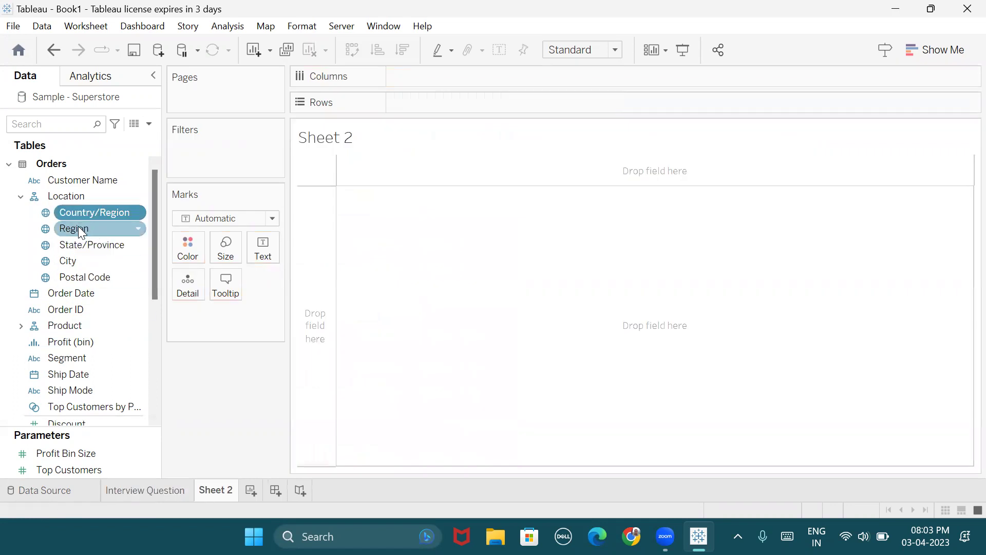
left_click_drag(78, 226, 420, 100)
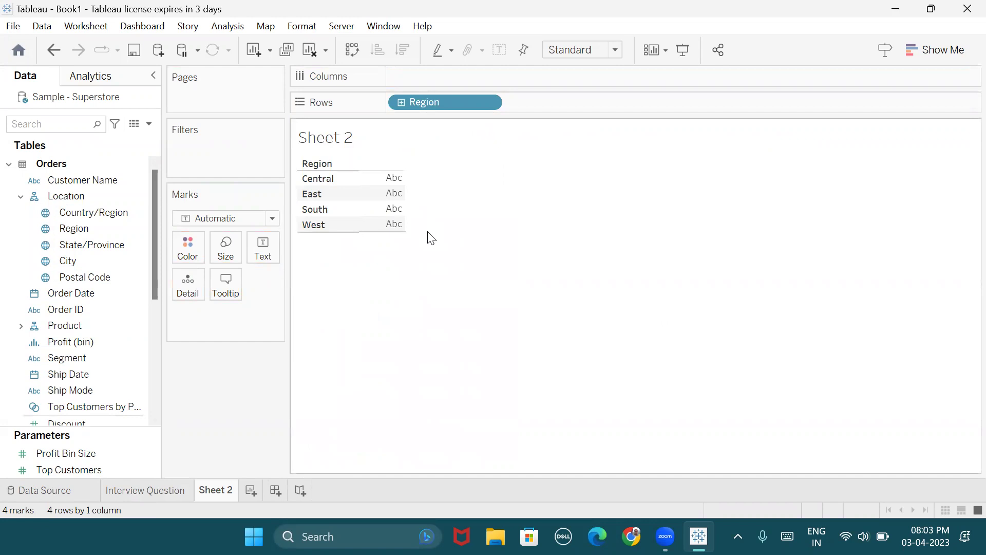
Compare Sheet 2 and end back on the Interview Question sheet.
left_click(164, 495)
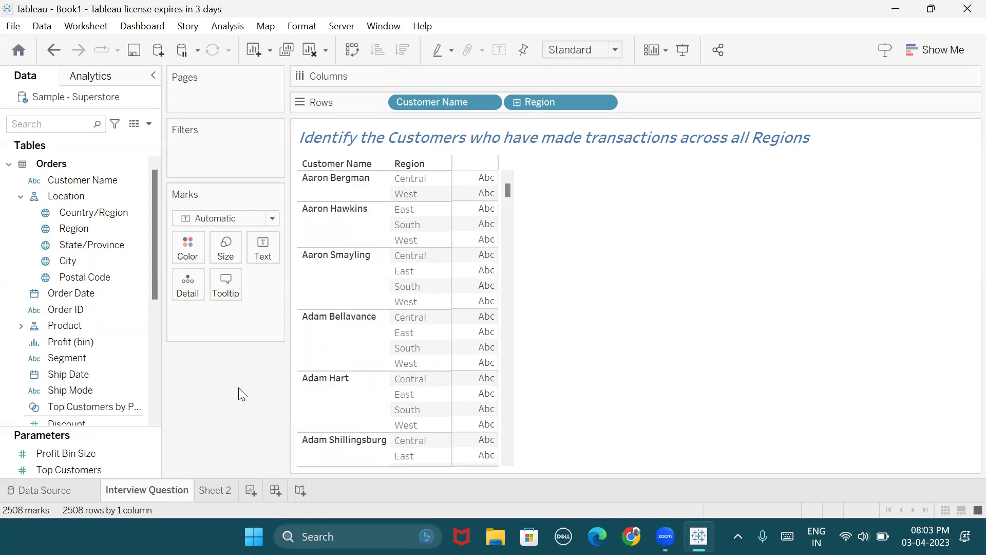
left_click(214, 493)
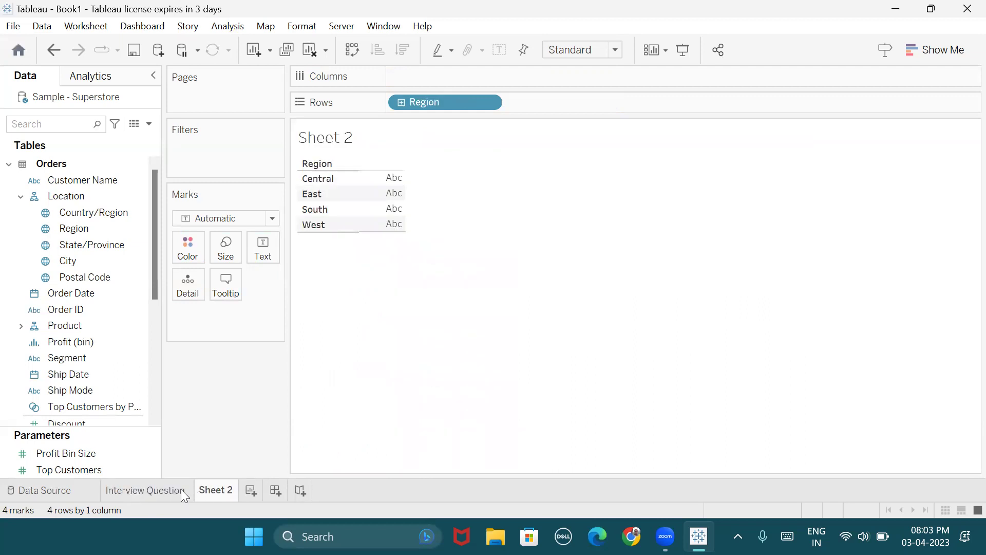
mouse_move(180, 489)
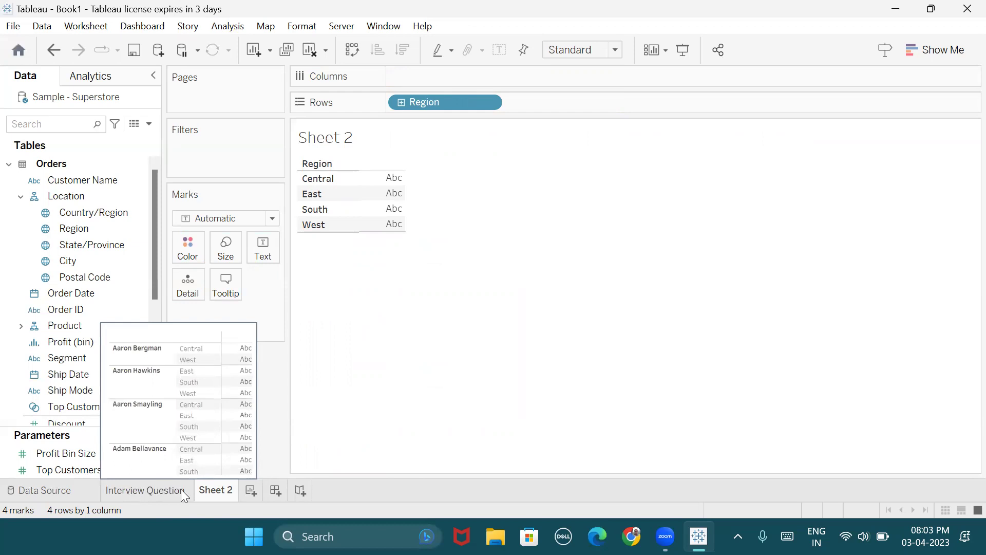
left_click(181, 489)
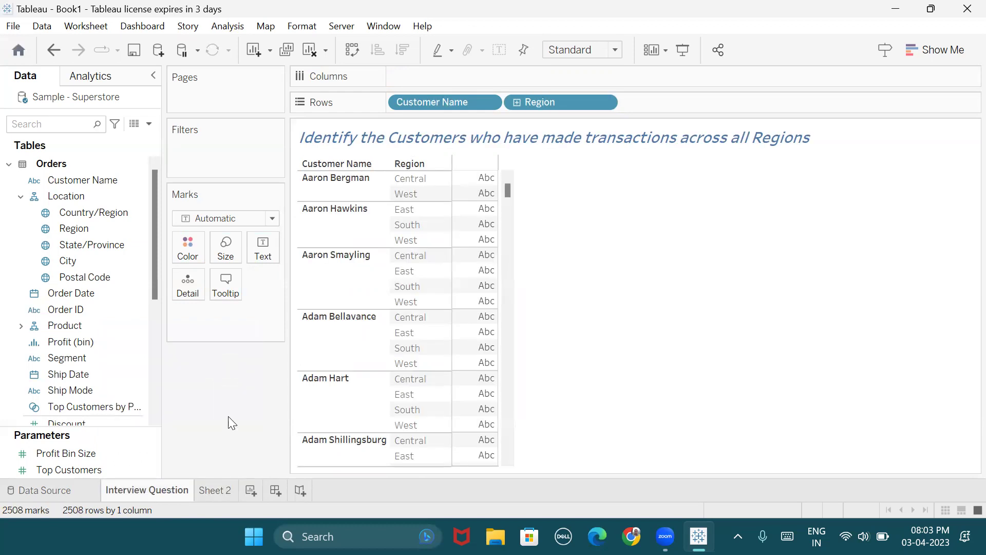
Create a calculated field 'Total number of regions' with formula { FIXED : COUNTD([Region]) }.
left_click(234, 26)
left_click(280, 334)
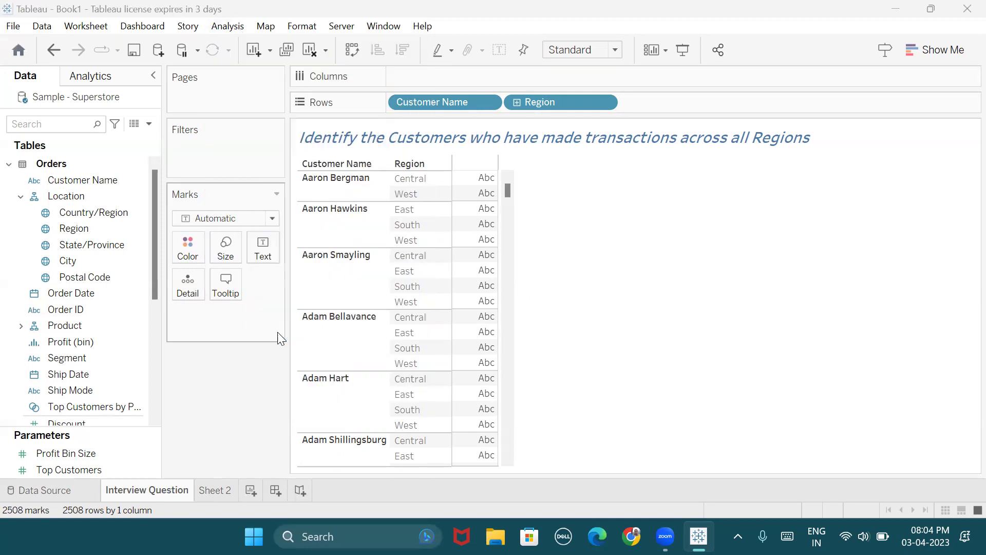
type("Total ")
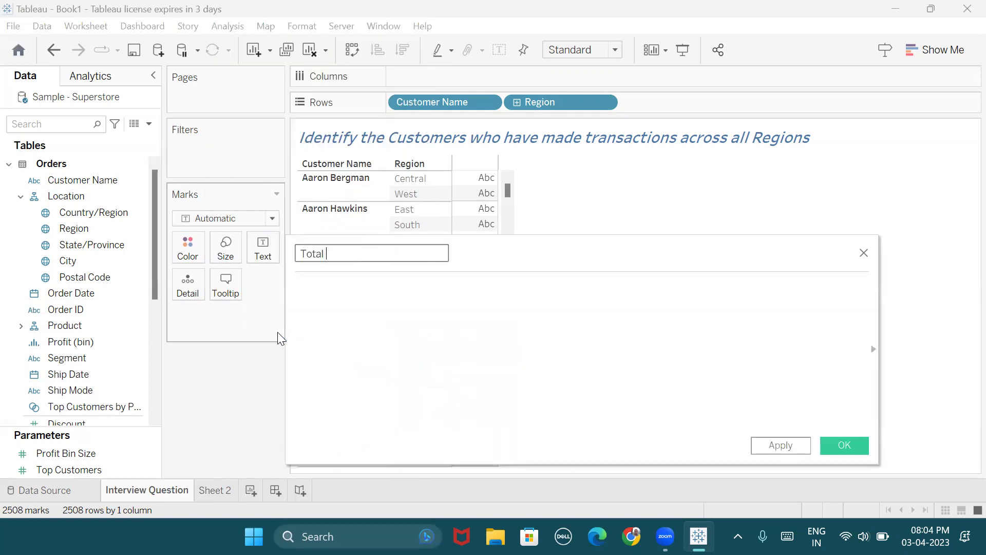
type("number of regions")
key("Tab")
type("{ FIXED")
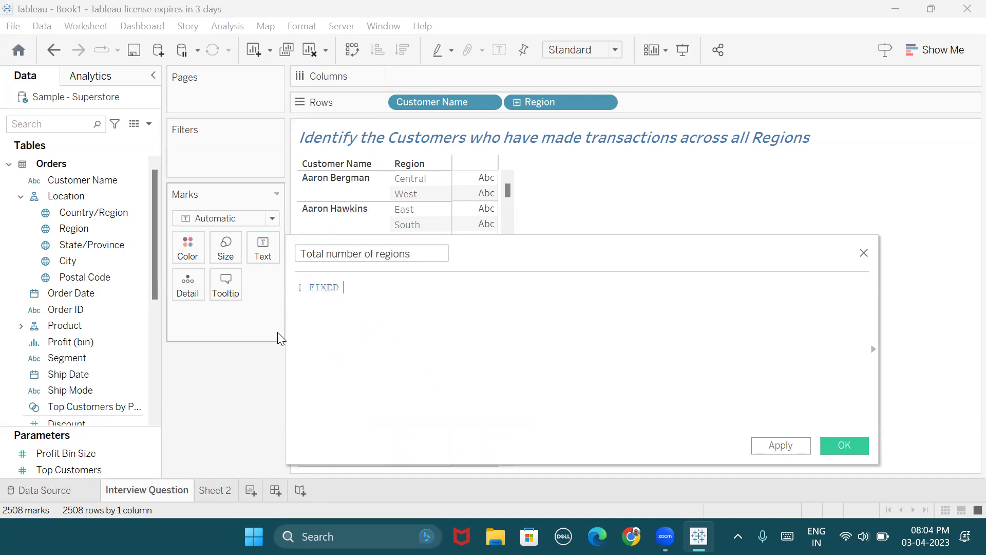
type(" : count")
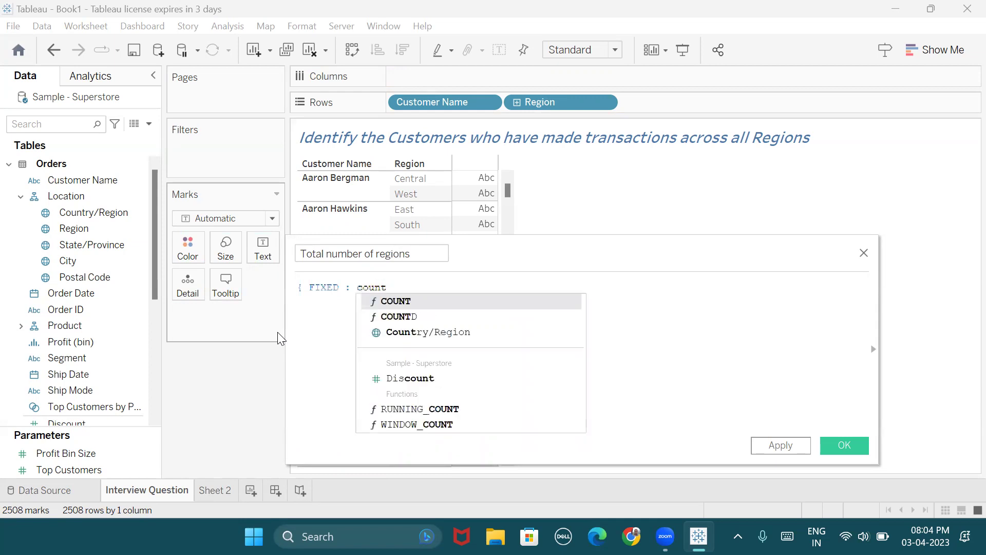
key("Down")
key("Return")
type("region")
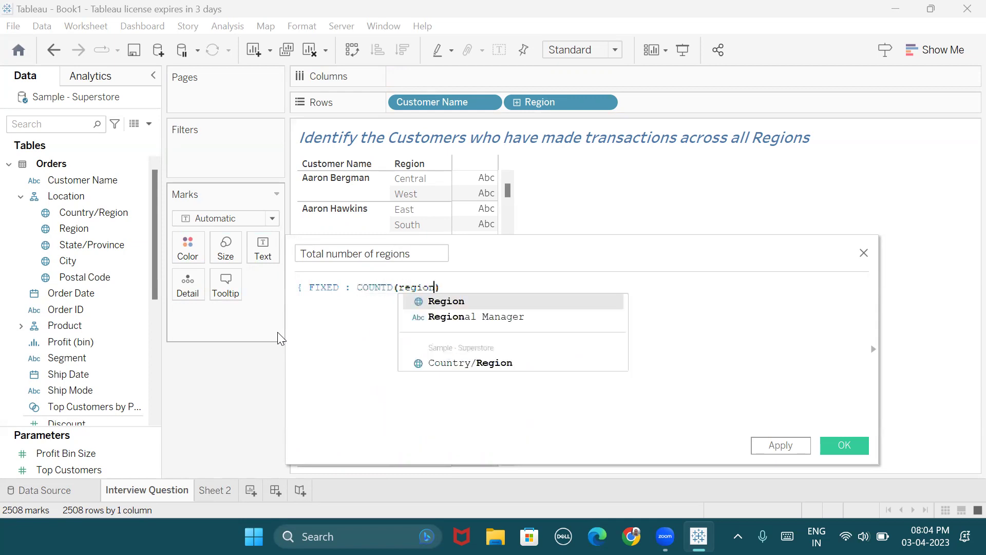
key("Return")
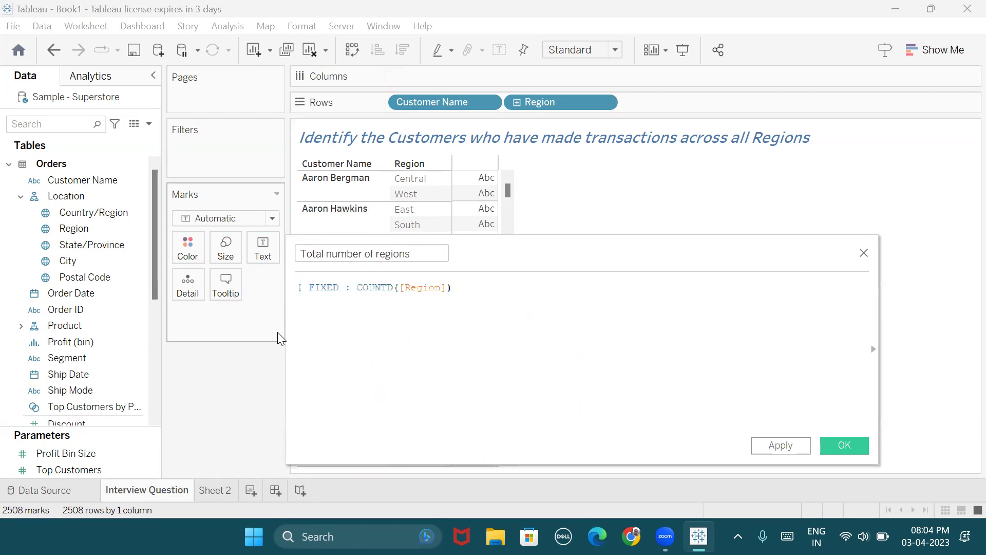
type("}")
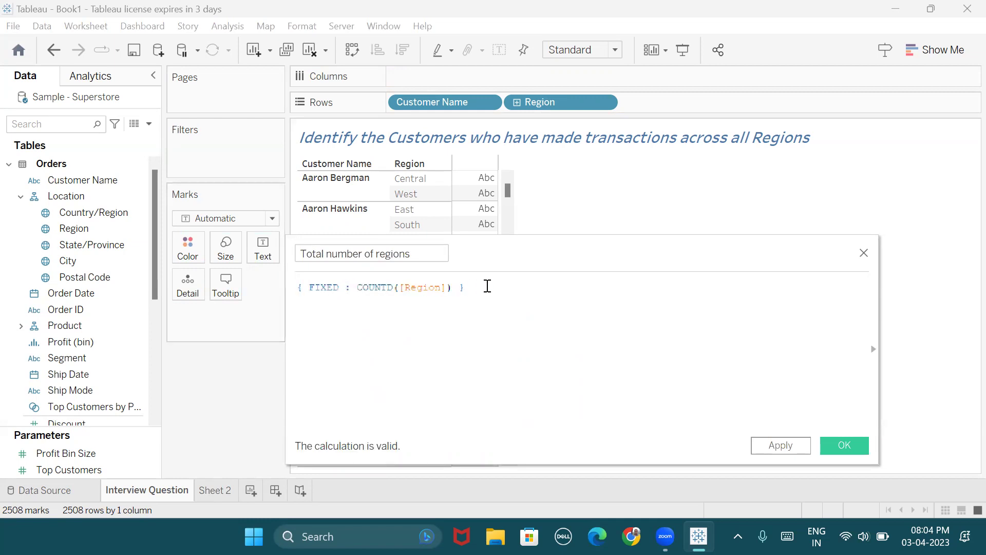
Save the field and show Total number of regions (4) as text on a cleared Sheet 2.
left_click(847, 446)
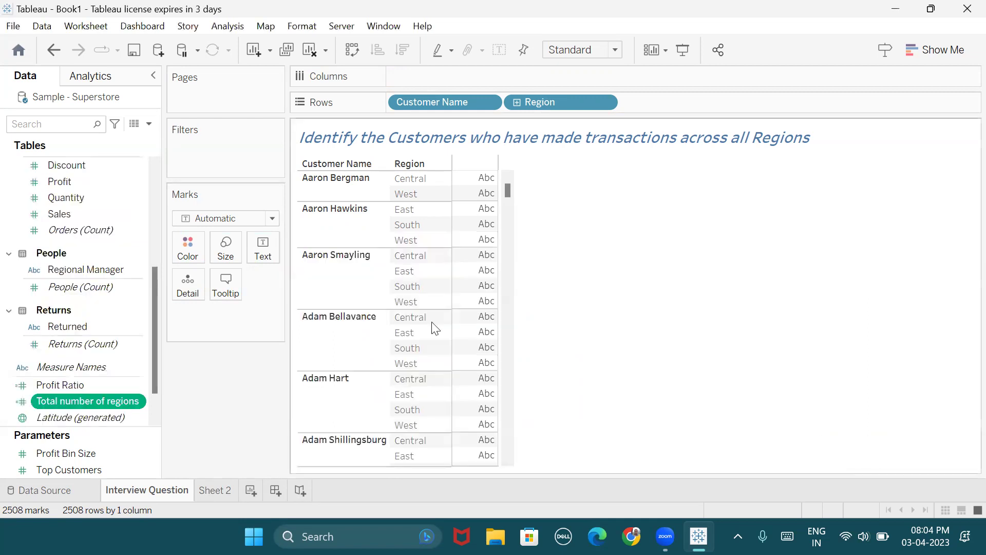
left_click(214, 490)
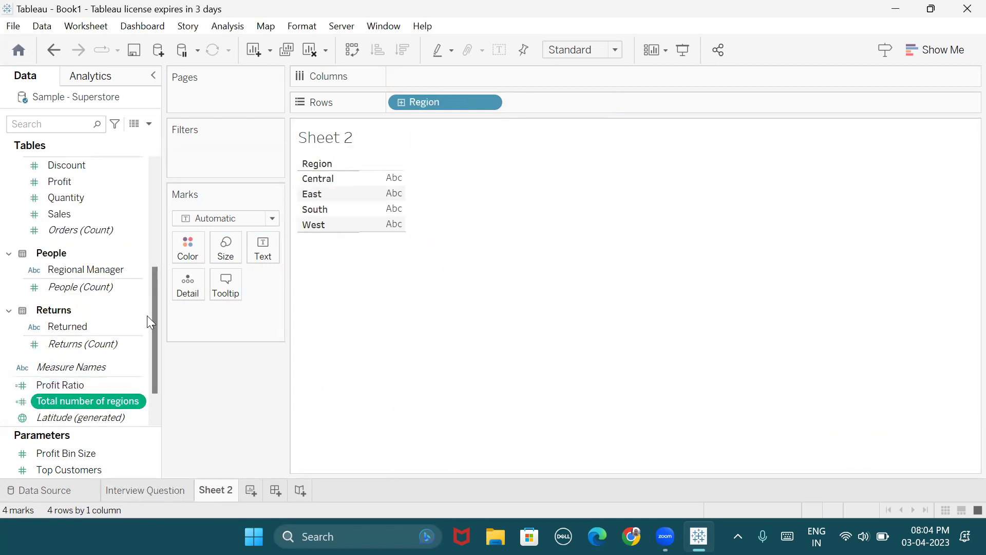
left_click(311, 50)
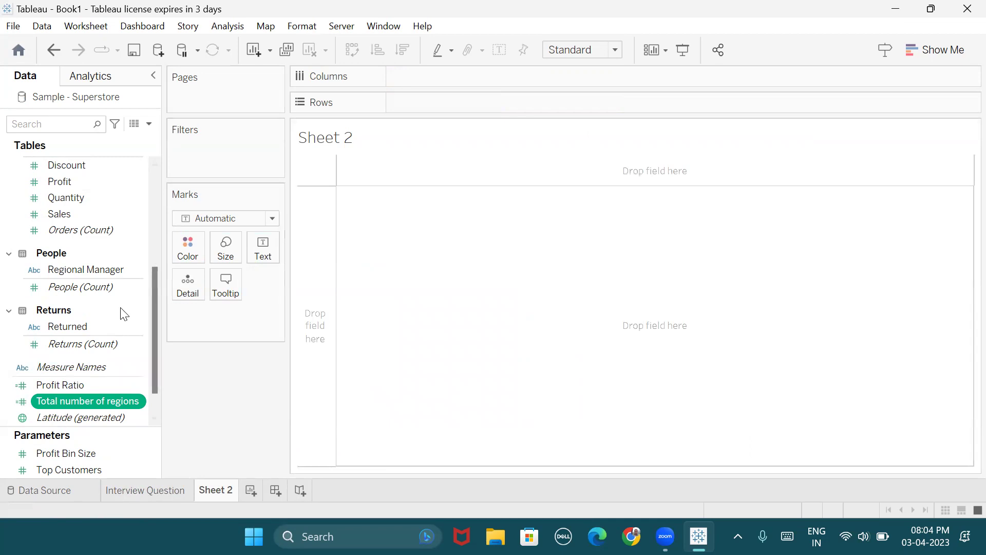
left_click_drag(88, 401, 263, 245)
mouse_move(335, 174)
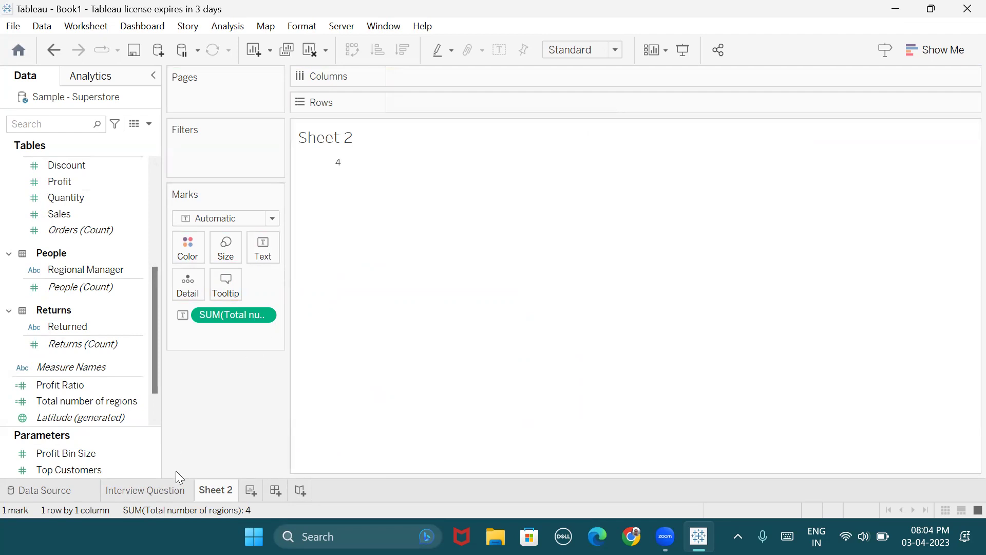
left_click(164, 492)
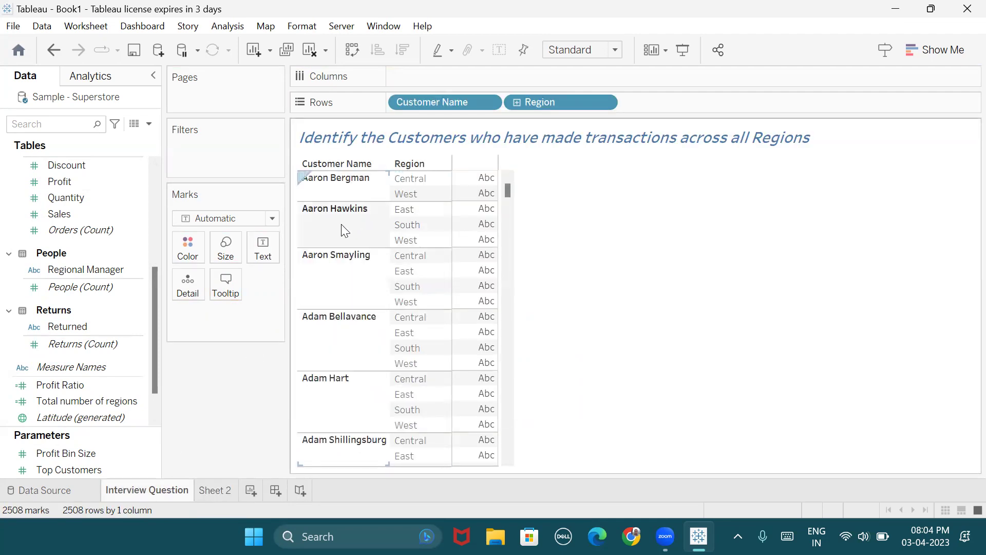
Start a calculated field named 'Total number of regions where each customer shopped'.
left_click(226, 26)
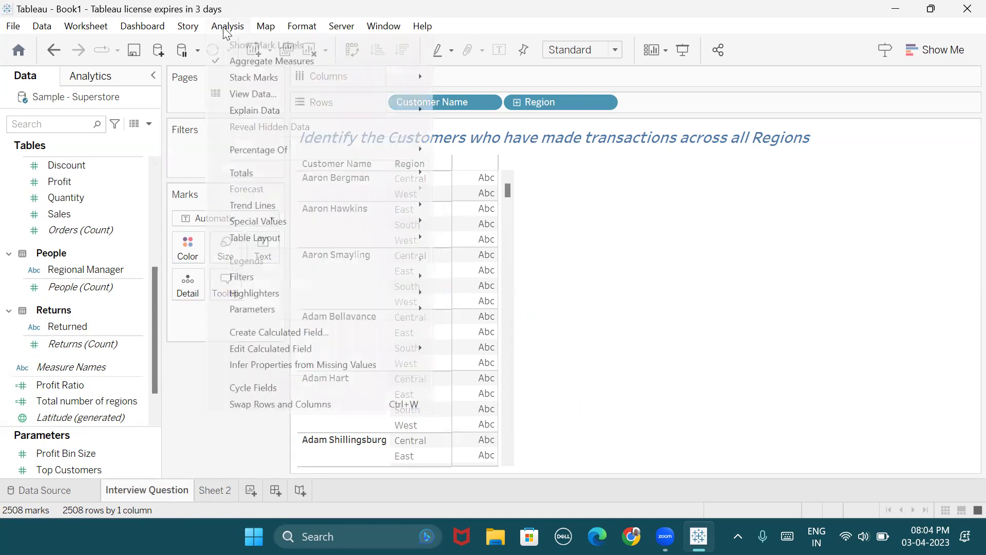
left_click(294, 330)
type("Tot")
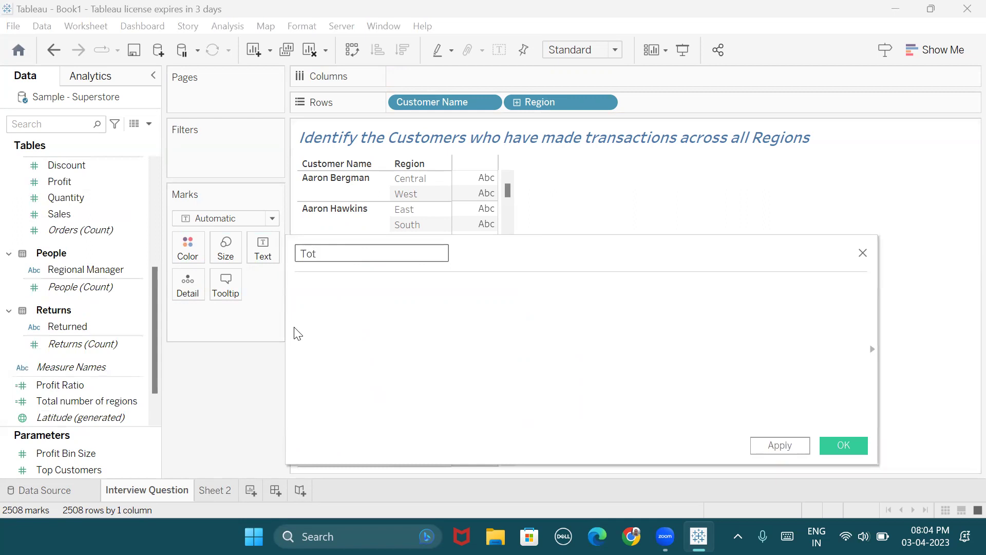
type("al ")
type("number of re")
type("gions where ")
type("each ")
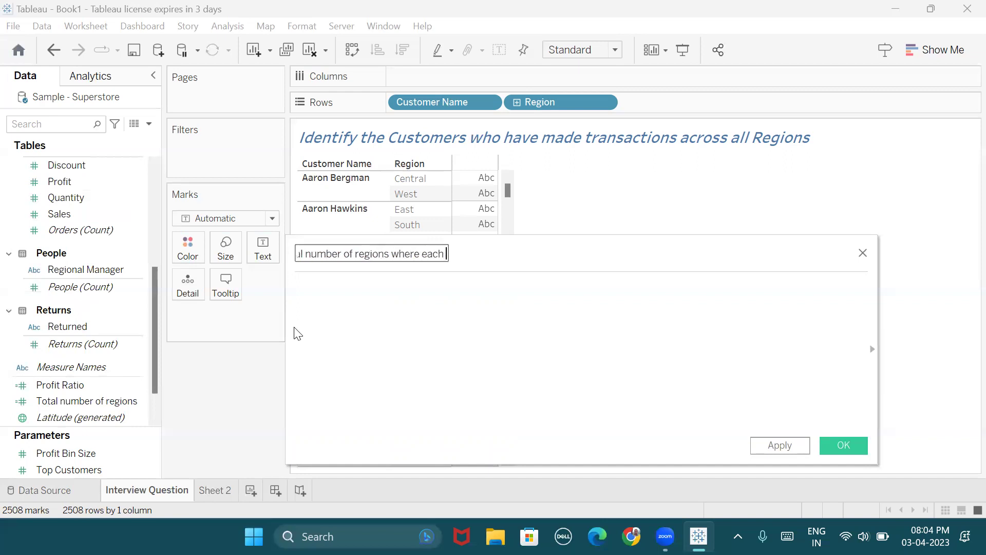
type("customer ")
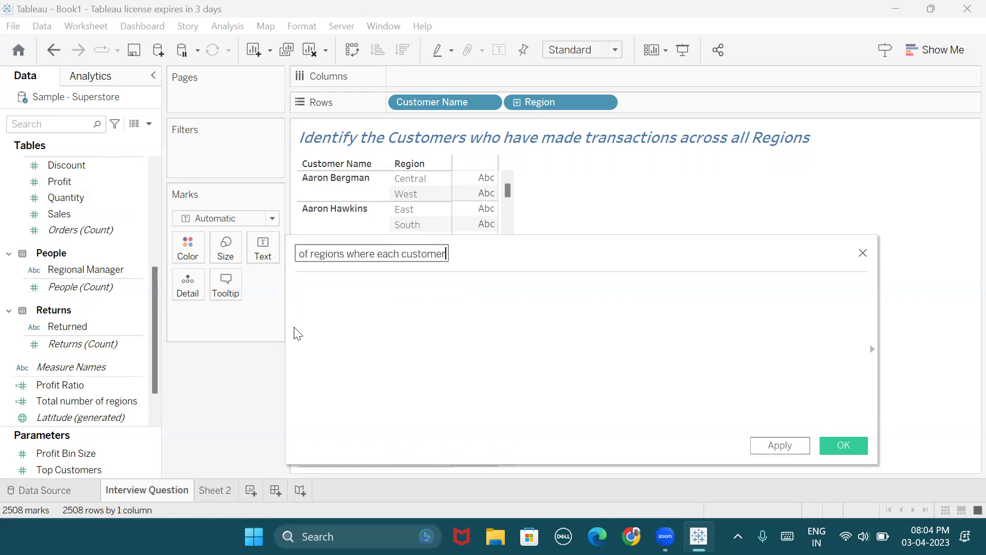
type("operated")
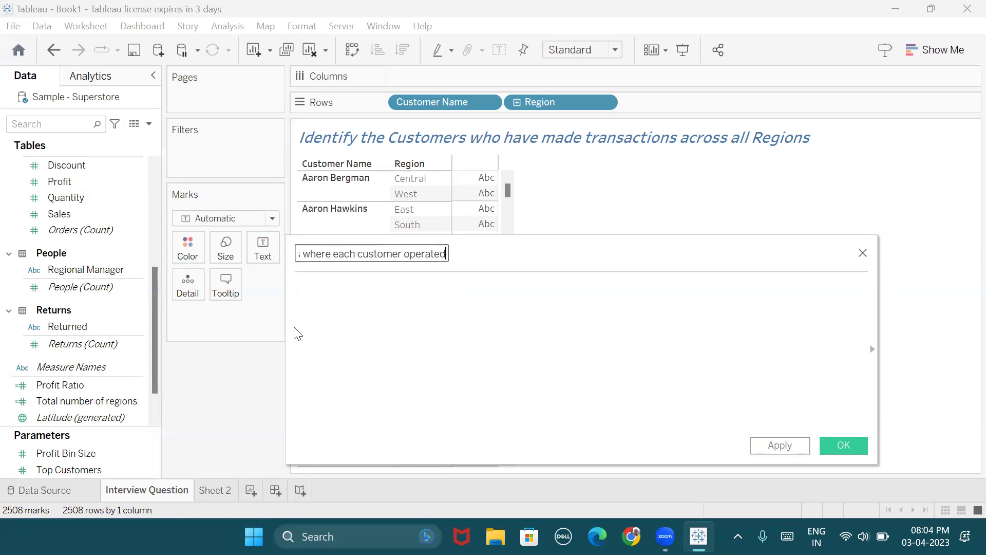
key("BackSpace")
key("BackSpace")
key("BackSpace")
key("BackSpace")
key("BackSpace")
key("BackSpace")
key("BackSpace")
key("BackSpace")
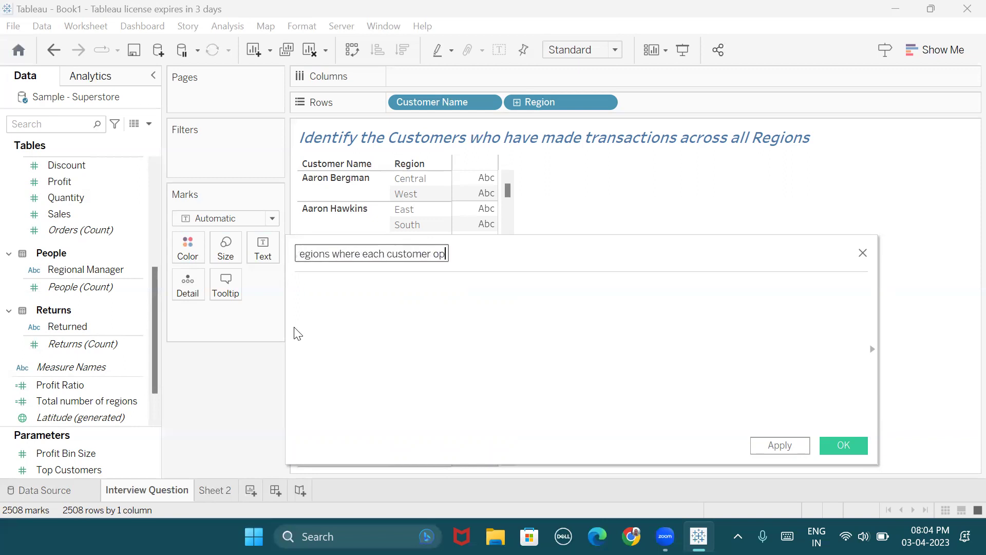
type("shiopped")
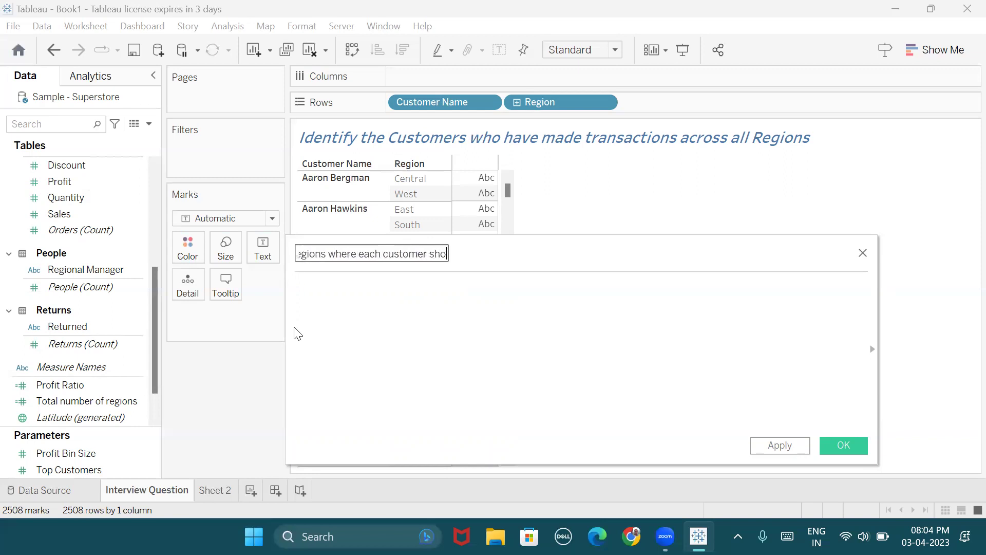
Give it the formula { FIXED [Customer Name] : COUNTD([Region]) } and save it.
left_click(349, 321)
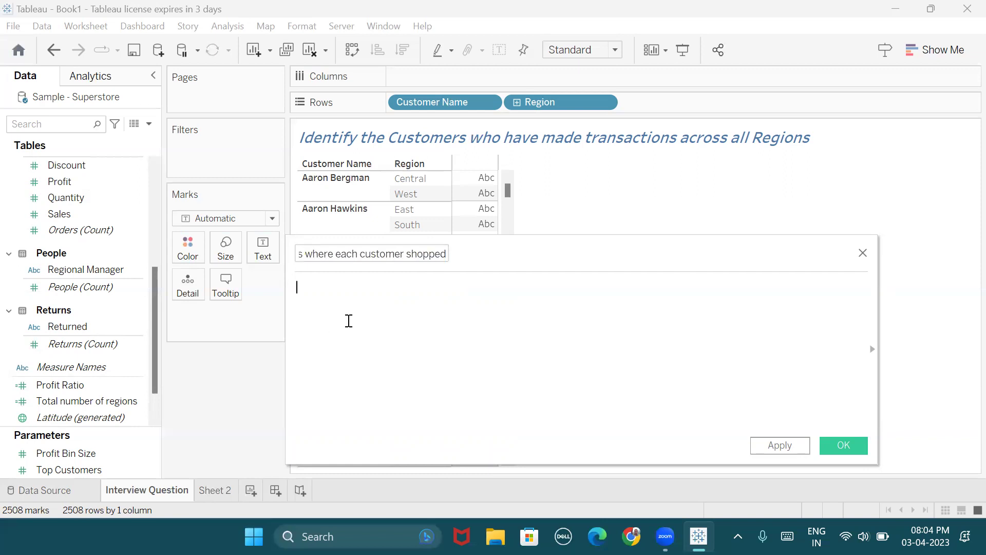
type("fi")
key("Return")
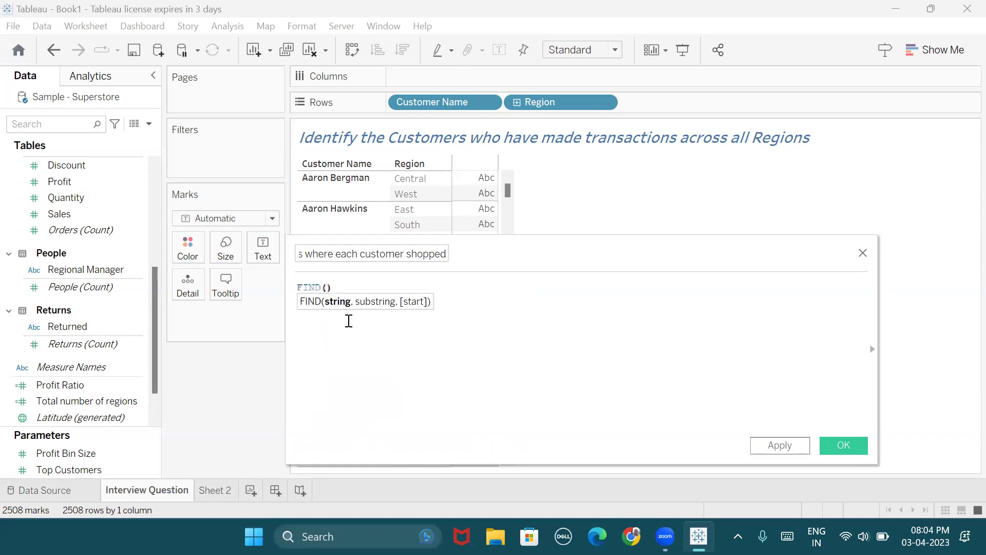
key("BackSpace")
key("BackSpace")
key("BackSpace")
key("BackSpace")
key("Right")
key("BackSpace")
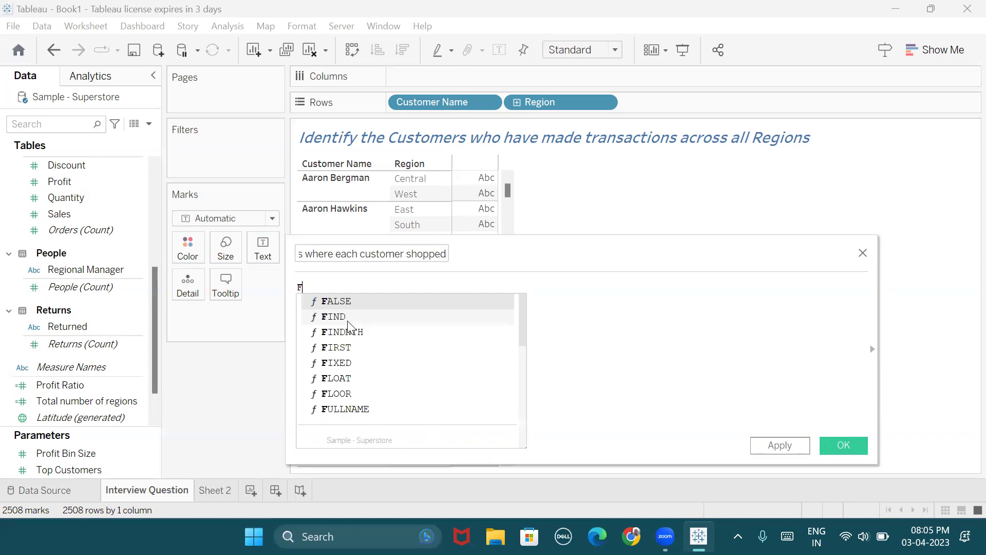
type("ix")
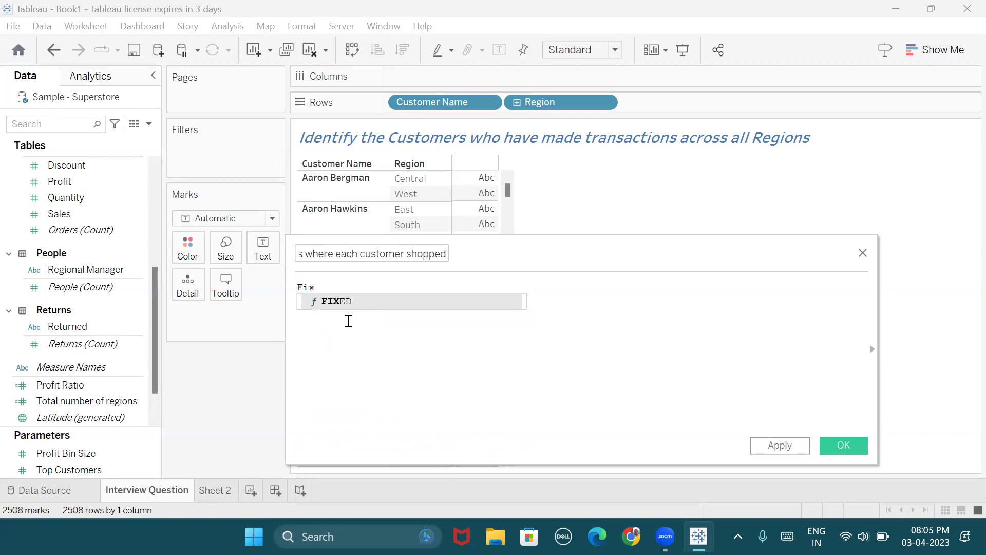
key("Return")
type("cus")
key("Return")
type(":")
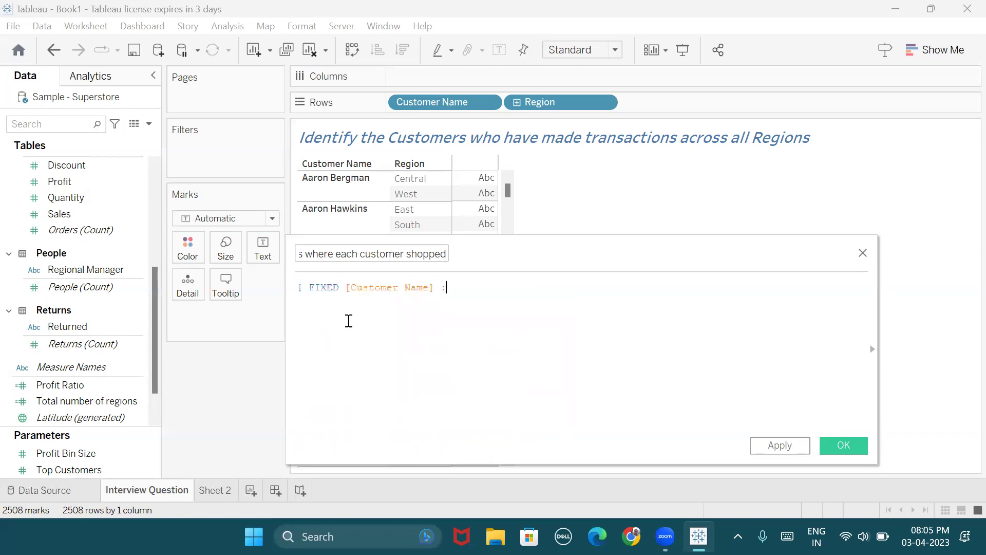
type(" countd")
key("Return")
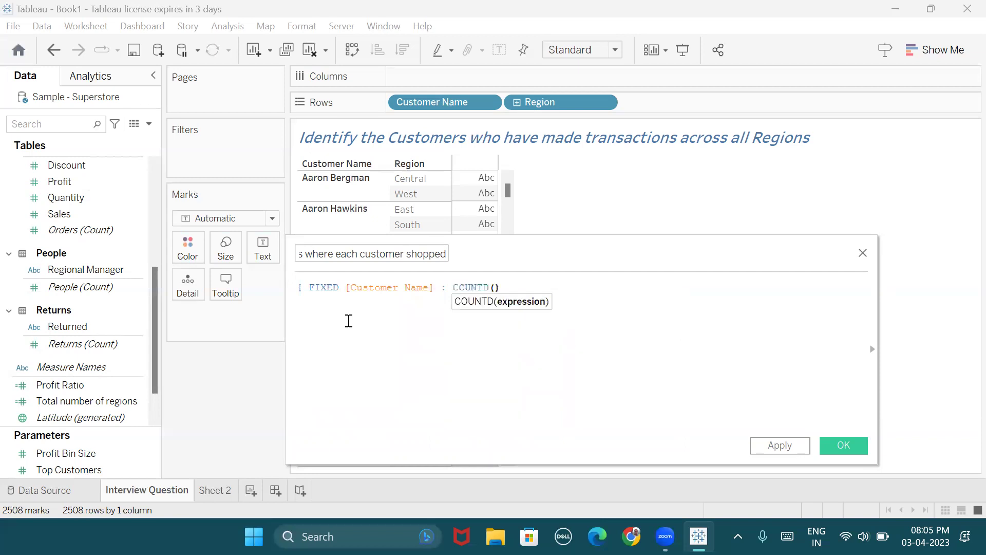
type("regio")
key("Return")
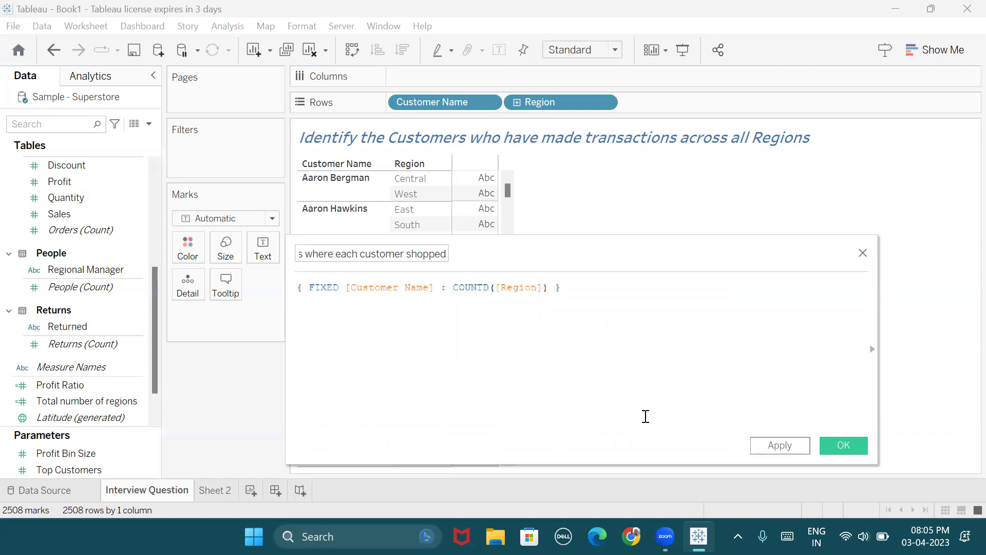
type("}")
left_click(835, 445)
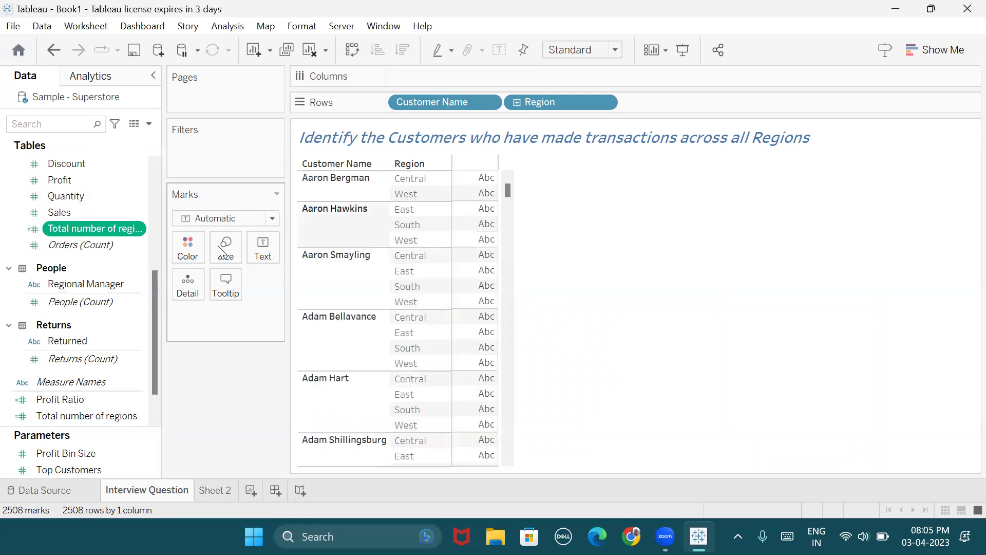
Put the per-customer region count on Text so every row shows 4, 3 or 2.
left_click_drag(105, 223, 267, 244)
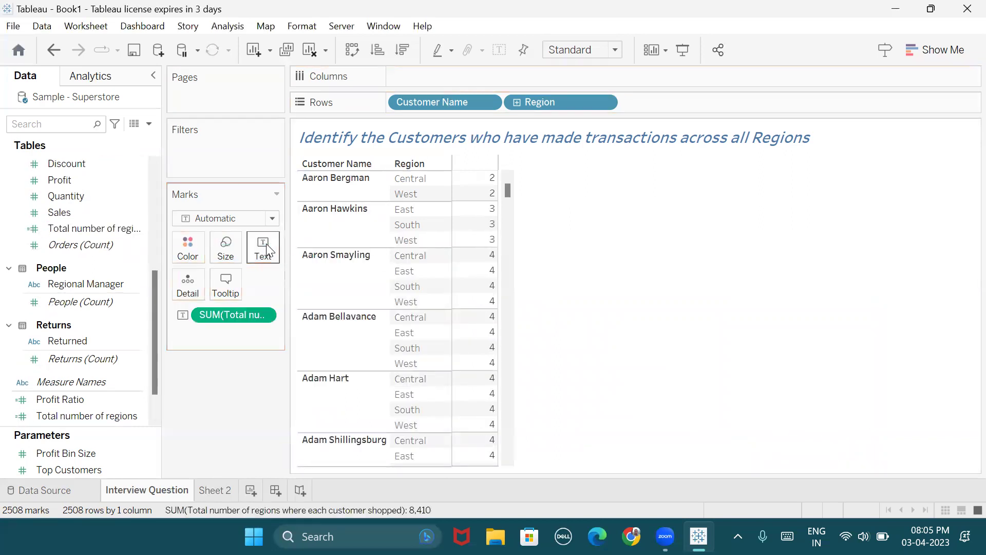
mouse_move(484, 196)
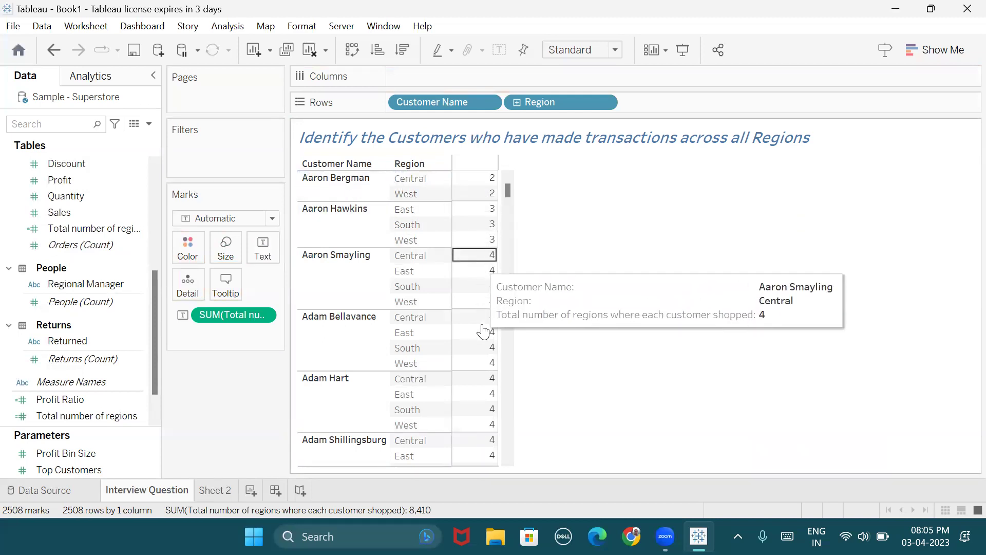
scroll(483, 399, "down", 2)
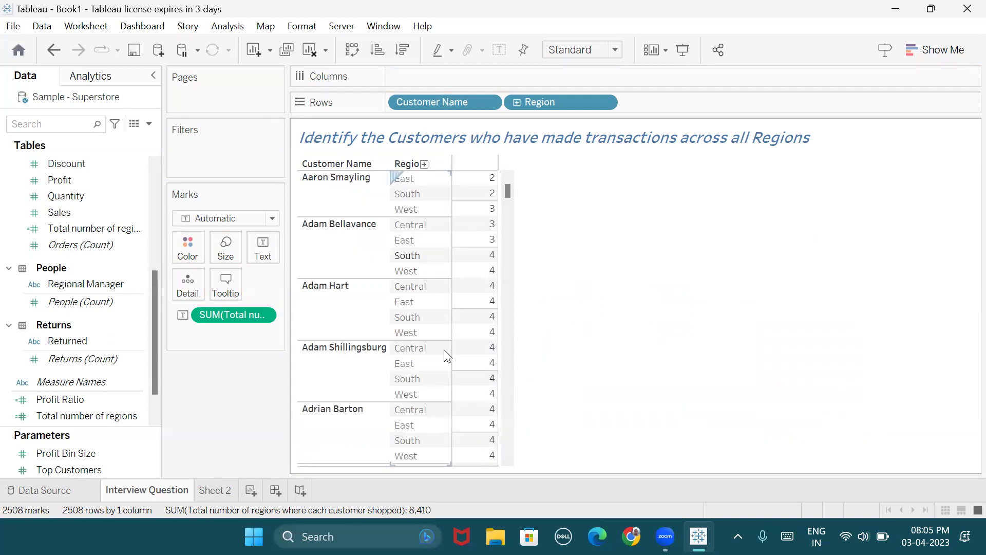
scroll(502, 393, "down", 3)
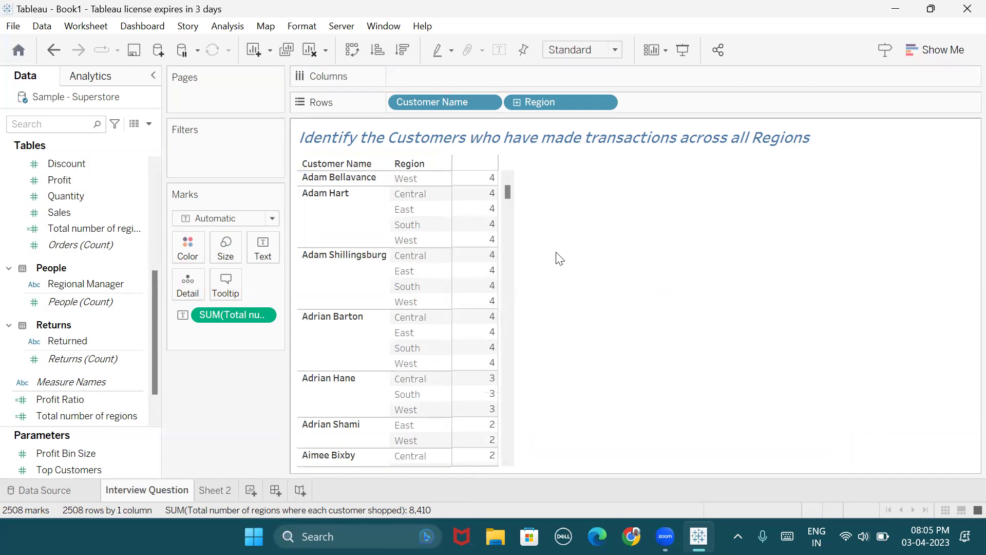
mouse_move(474, 405)
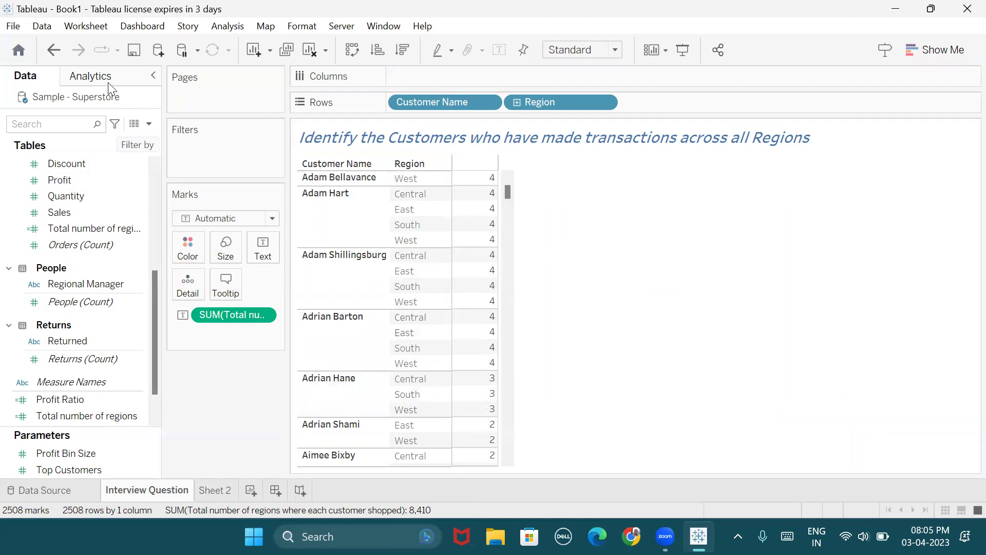
Start a new calculated field named 'All Regions?'.
left_click(149, 123)
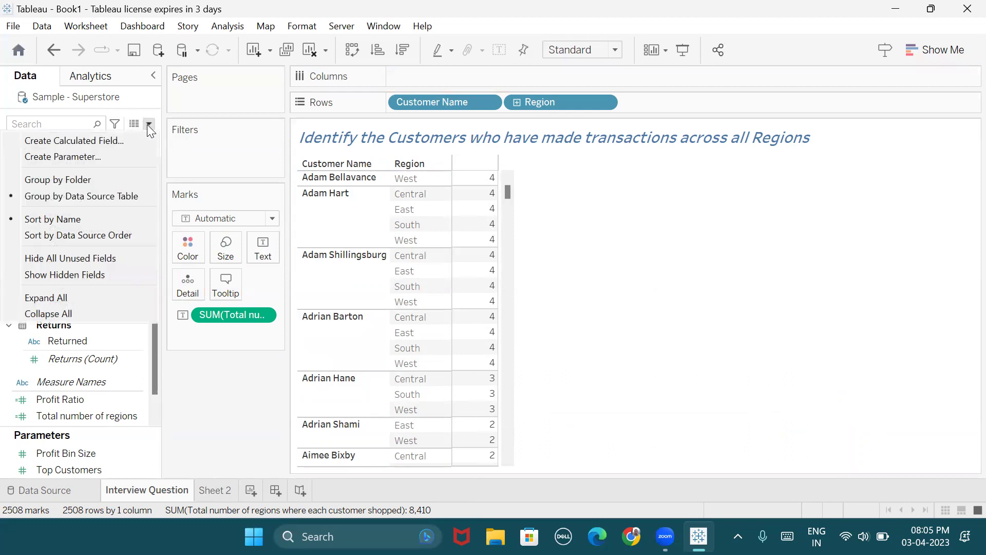
left_click(126, 141)
type("All Re")
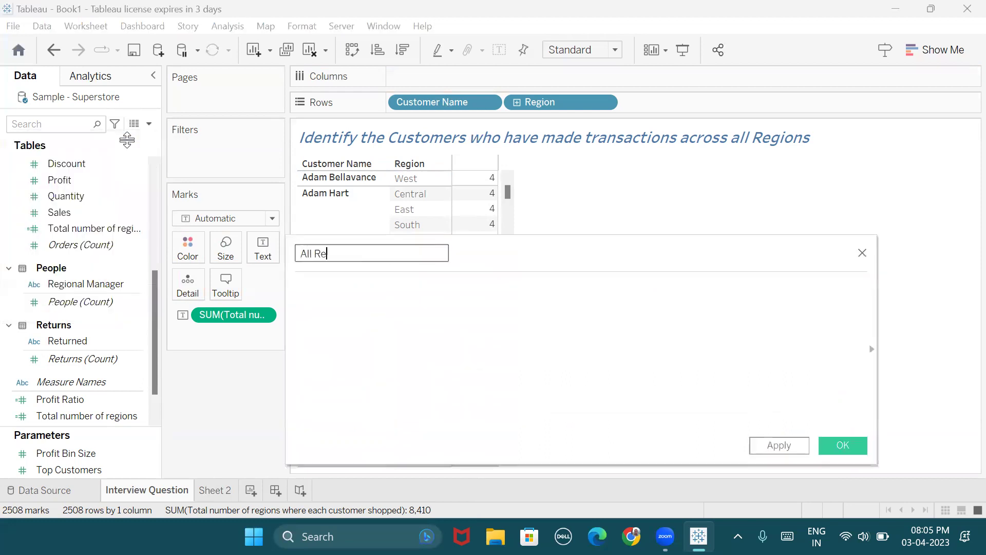
type("gions?")
key("Tab")
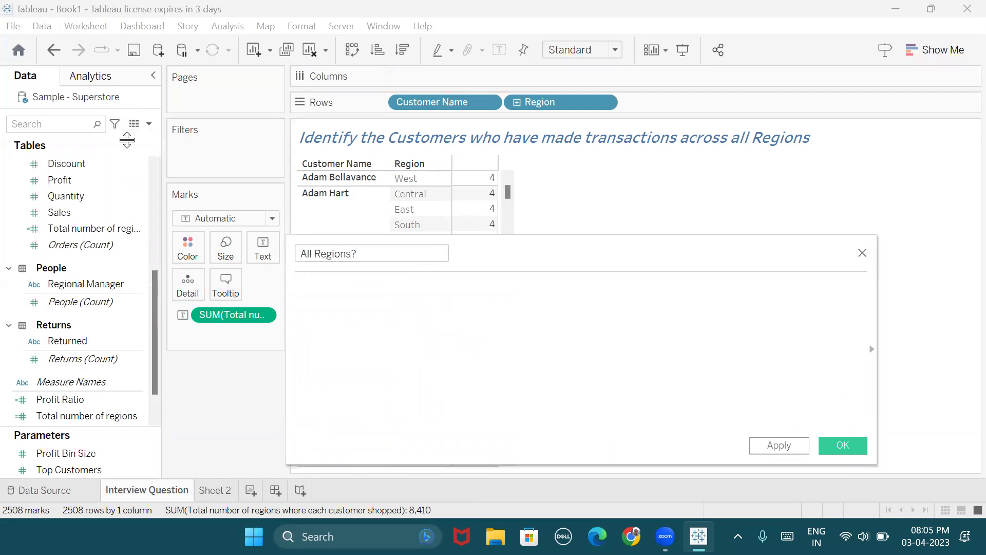
Enter the formula [Total number of regions]=[Total number of regions where each customer shopped].
type("to")
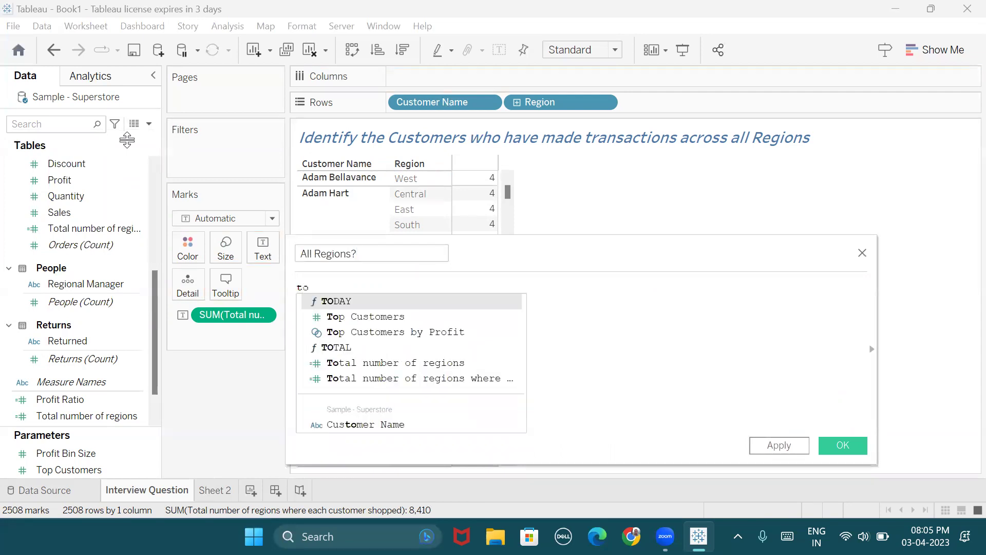
key("Down")
key("Down")
key("Down")
key("Down")
key("Return")
type("=r")
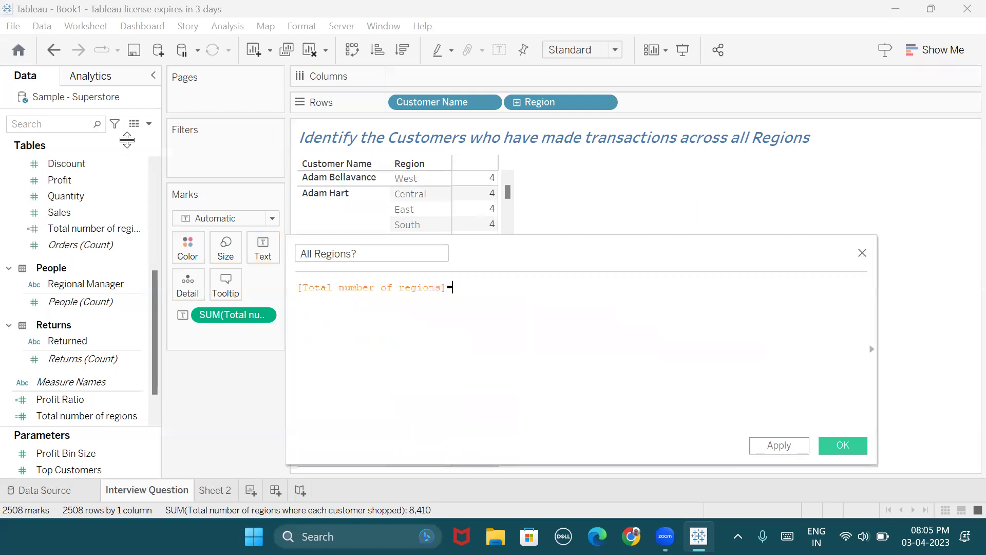
key("BackSpace")
type("to")
key("Down")
key("Down")
key("Down")
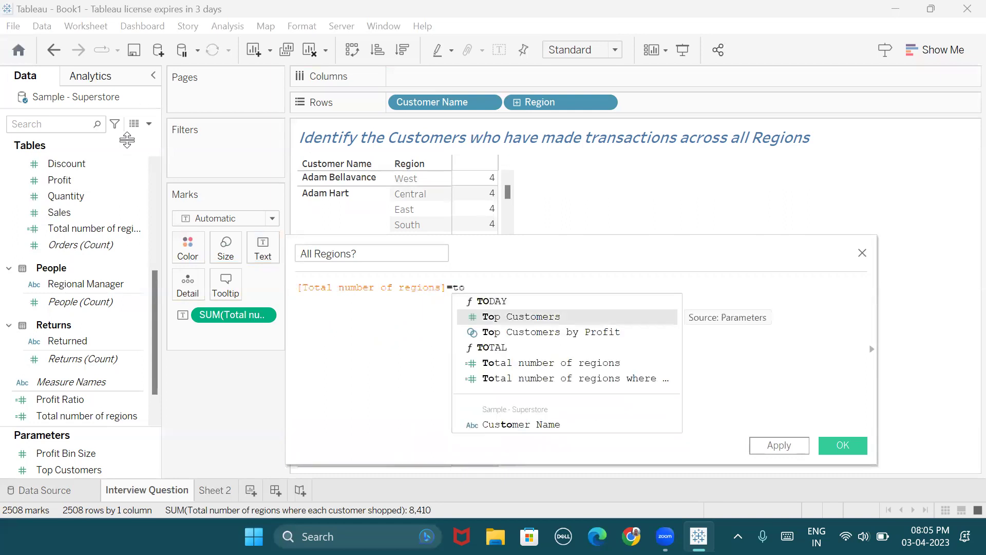
key("Down")
key("Down")
key("Return")
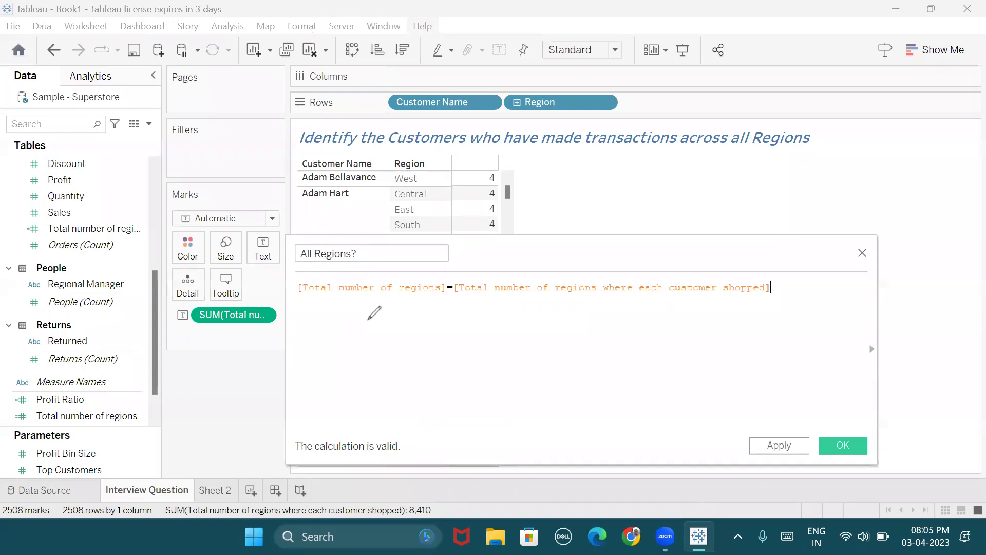
left_click_drag(368, 319, 400, 350)
left_click_drag(381, 346, 394, 385)
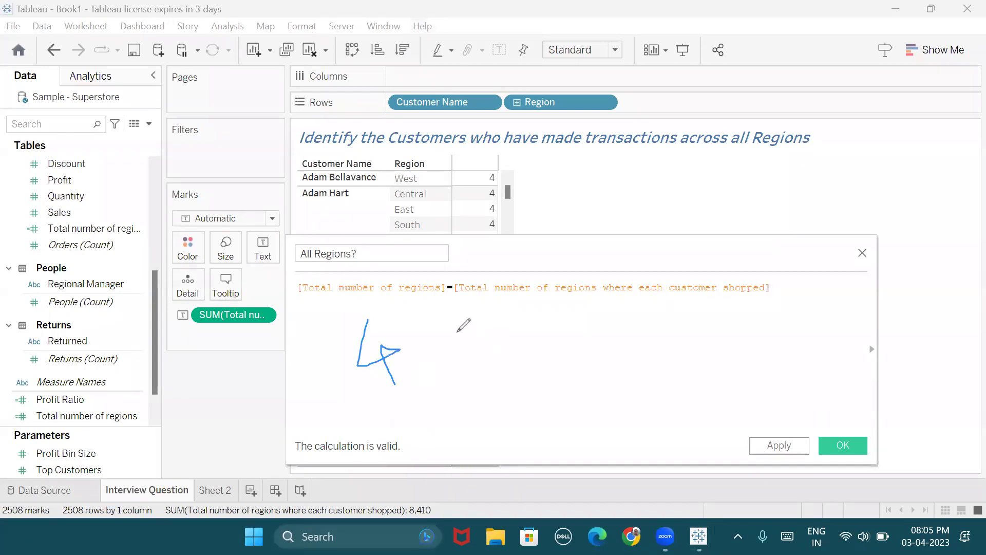
Save the All Regions? calculated field from the calculation editor.
mouse_move(513, 317)
left_mouse_down()
mouse_move(505, 360)
mouse_move(529, 350)
left_mouse_up()
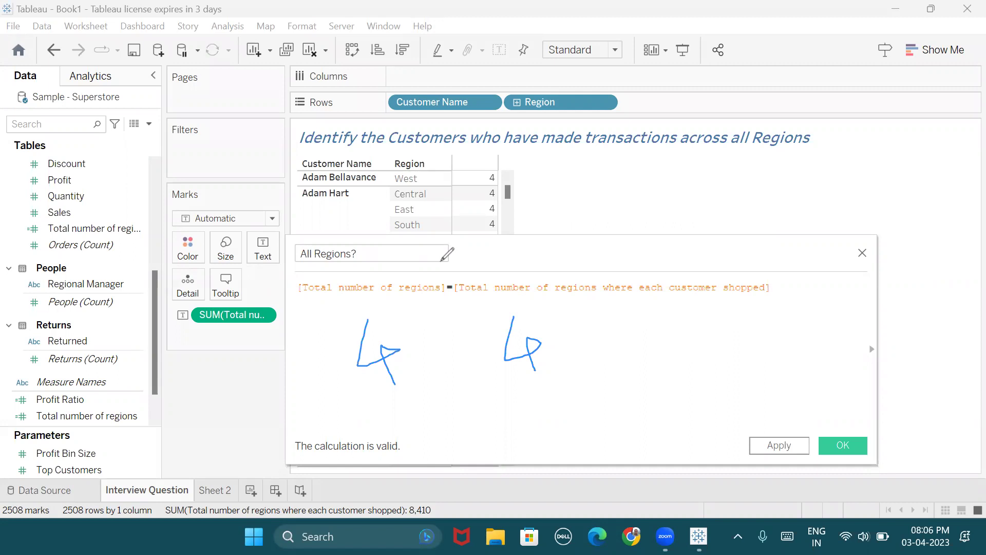
mouse_move(524, 253)
left_mouse_down()
mouse_move(532, 240)
mouse_move(539, 252)
mouse_move(530, 271)
mouse_move(558, 263)
mouse_move(411, 332)
left_mouse_up()
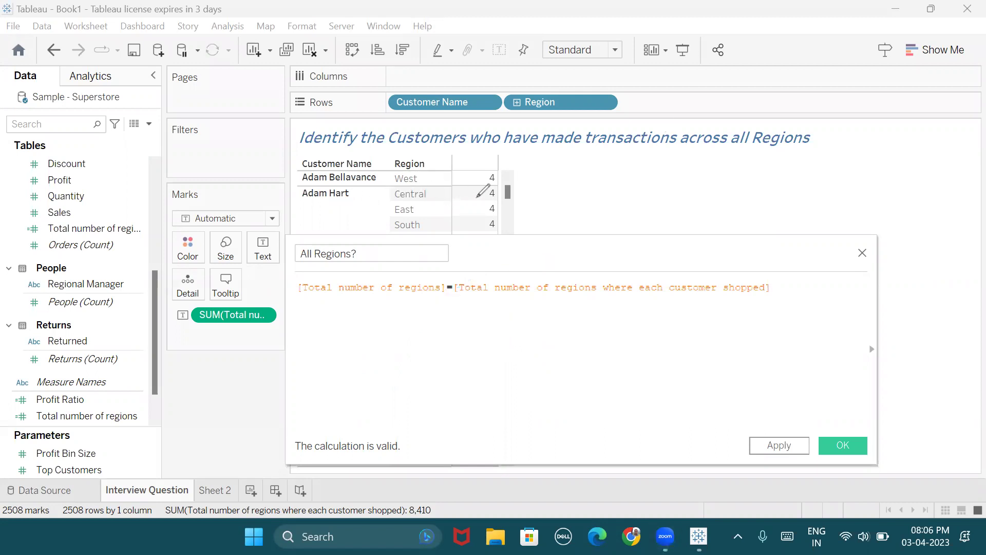
left_click_drag(477, 197, 509, 203)
mouse_move(396, 303)
left_mouse_down()
mouse_move(430, 312)
mouse_move(419, 302)
mouse_move(429, 332)
left_mouse_up()
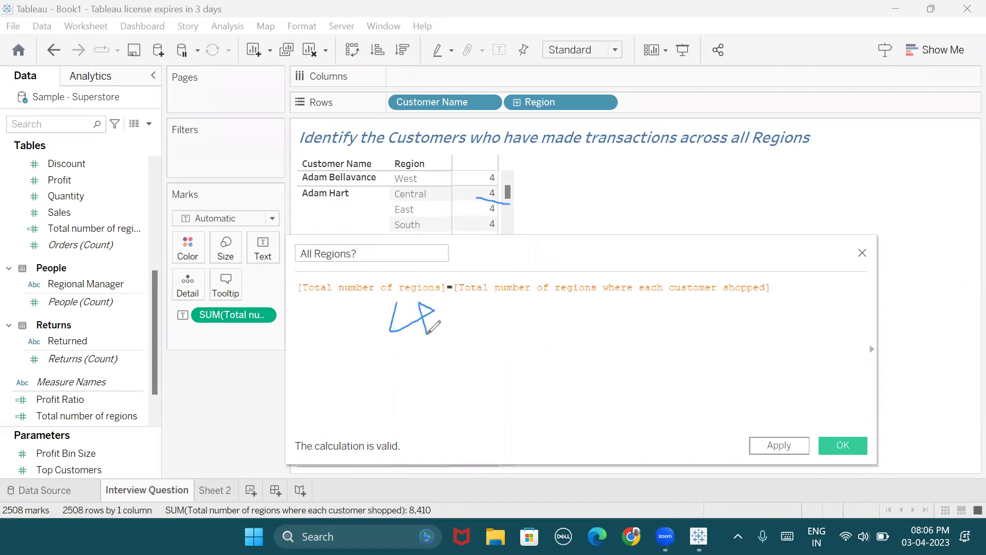
mouse_move(528, 300)
left_mouse_down()
mouse_move(528, 322)
mouse_move(559, 315)
mouse_move(546, 305)
mouse_move(552, 330)
left_mouse_up()
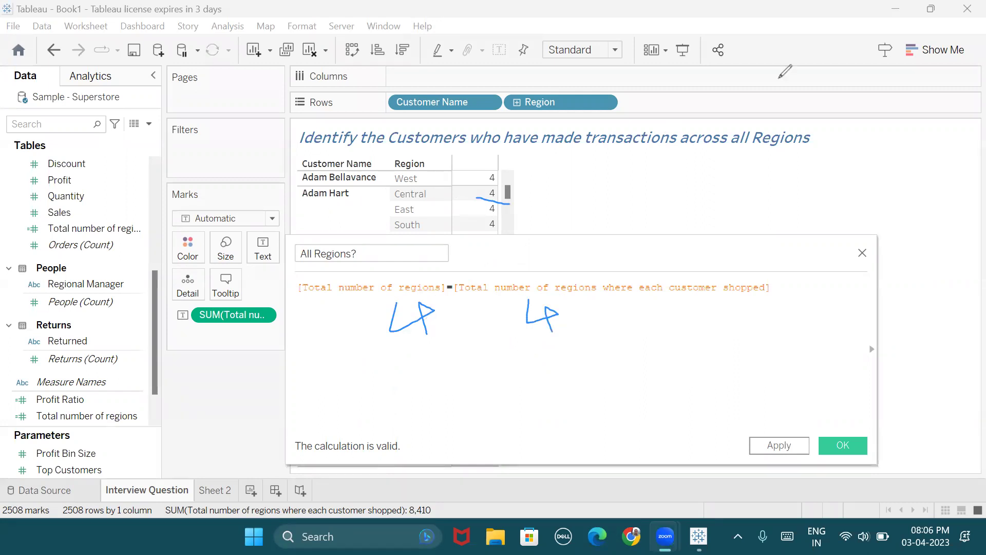
key("Escape")
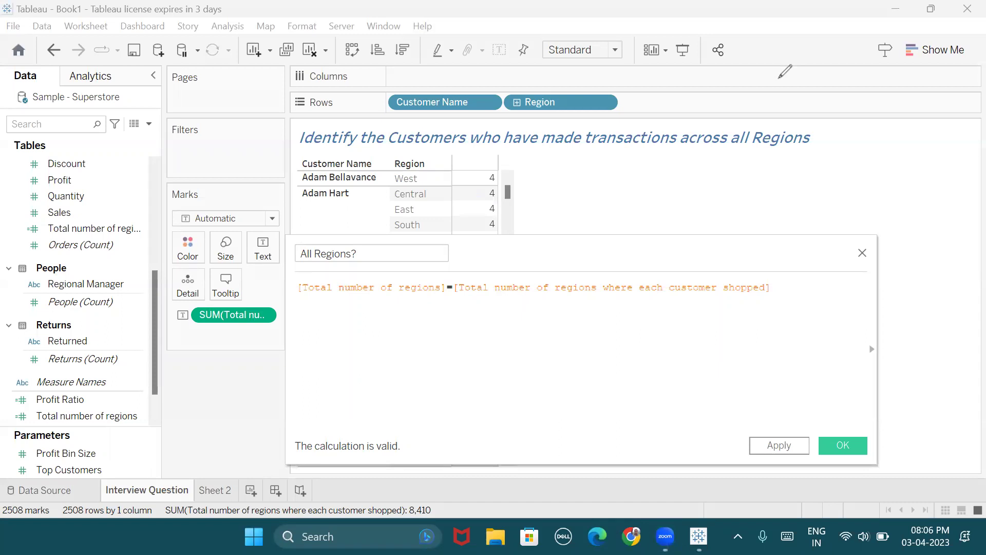
left_click(628, 344)
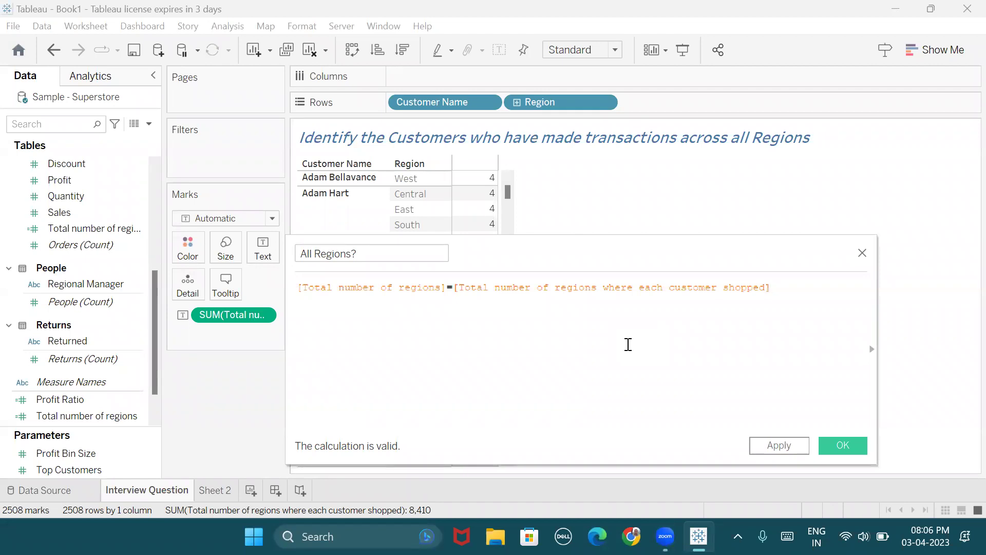
left_click(843, 445)
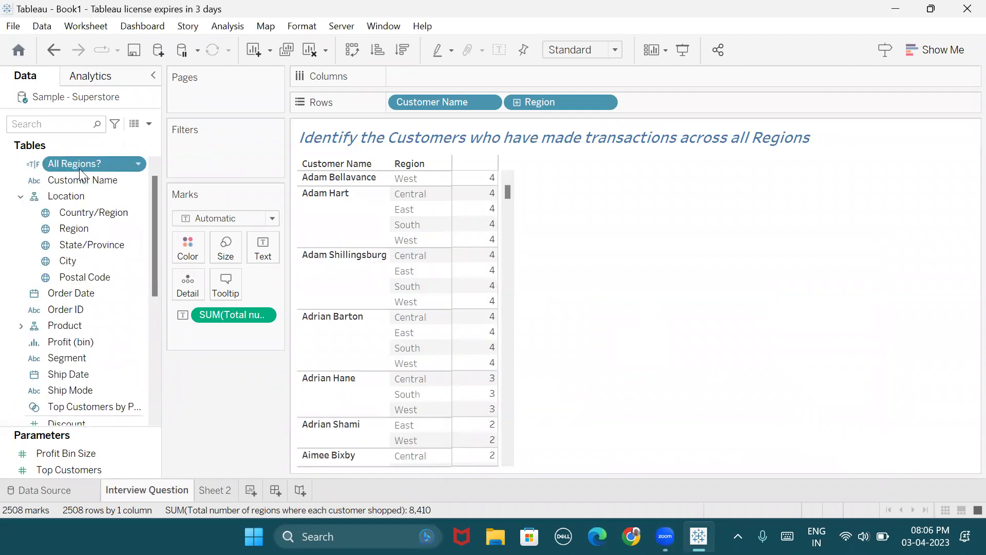
Filter the view on All Regions?, keeping only True.
left_click_drag(72, 166, 201, 154)
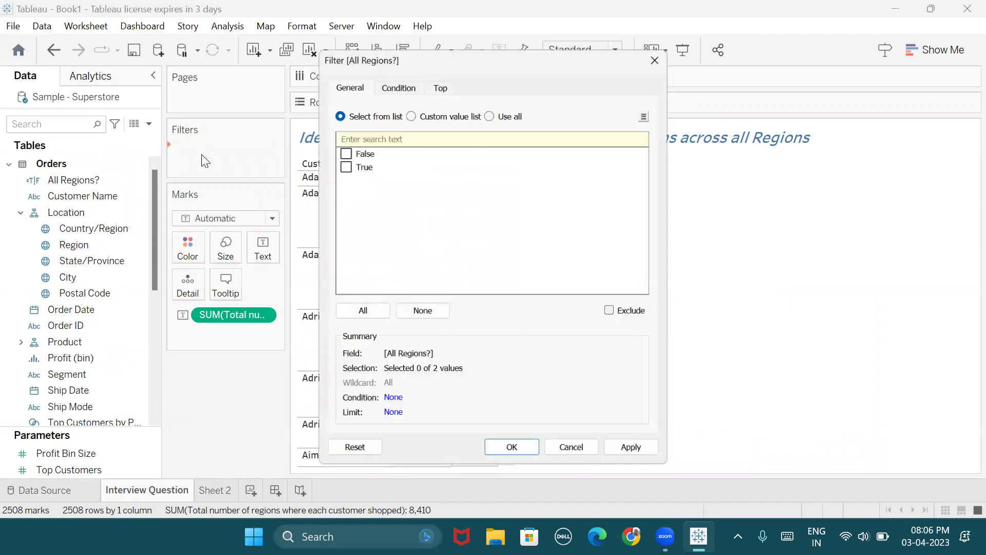
left_click(339, 163)
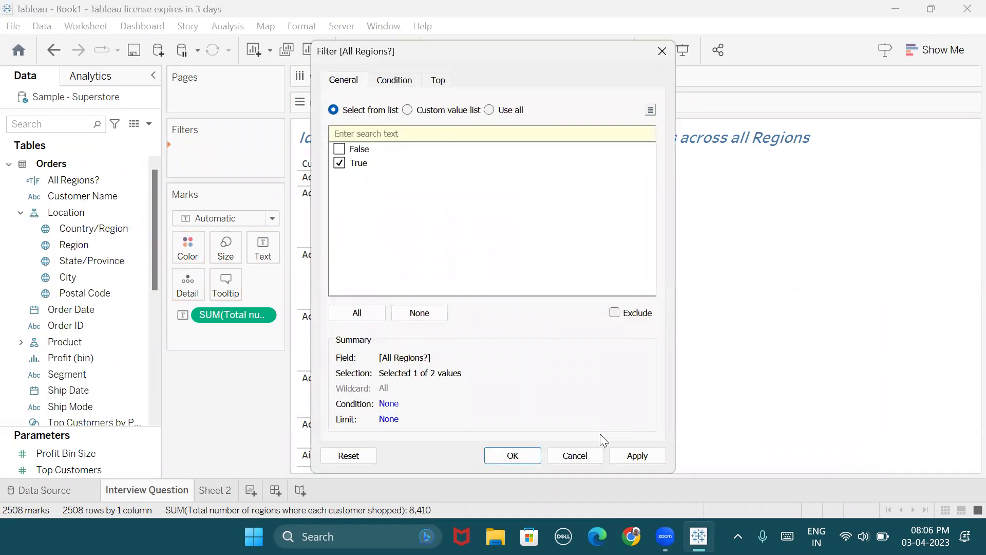
left_click(531, 455)
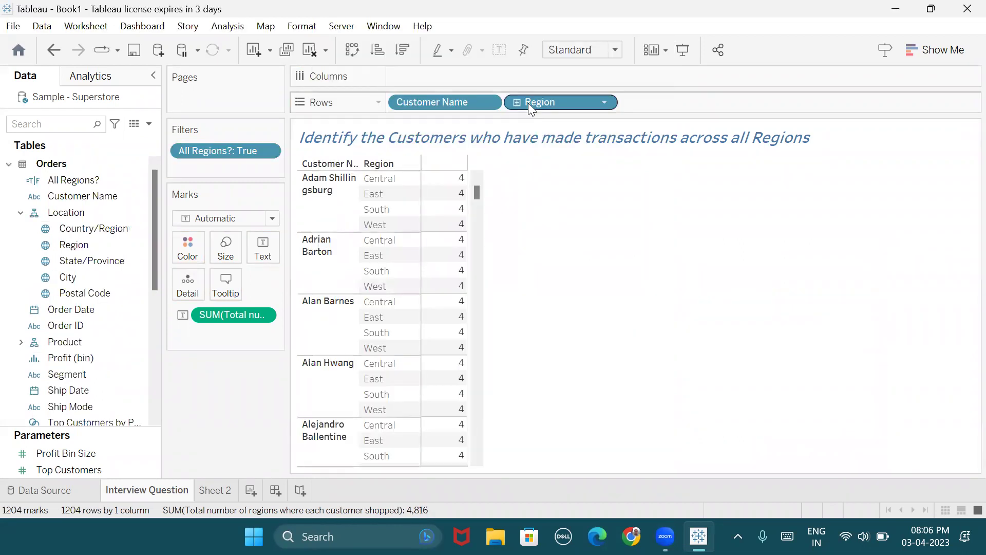
Remove Region from Rows so each of the 301 qualifying customers appears once.
left_click_drag(528, 103, 572, 249)
scroll(368, 202, "up", 4)
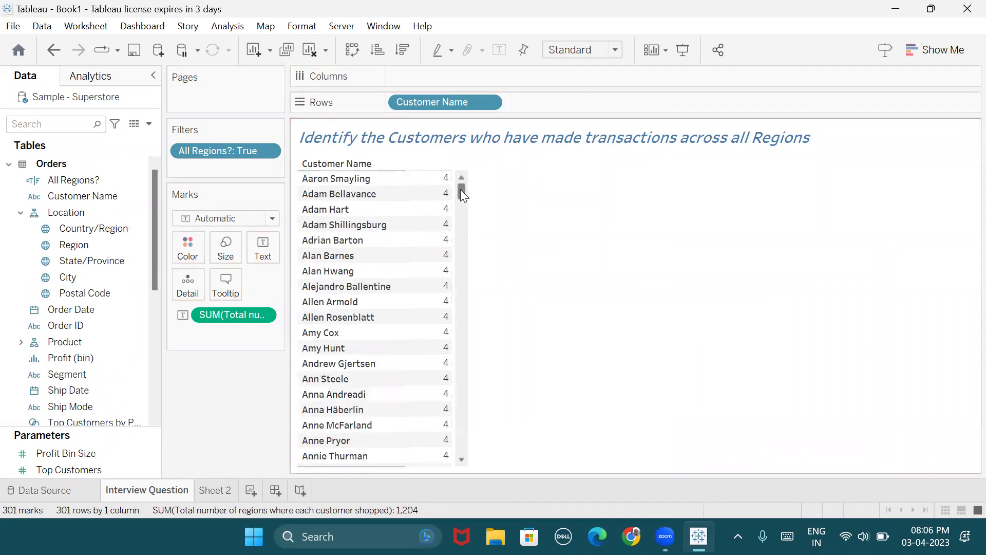
left_click_drag(462, 193, 480, 154)
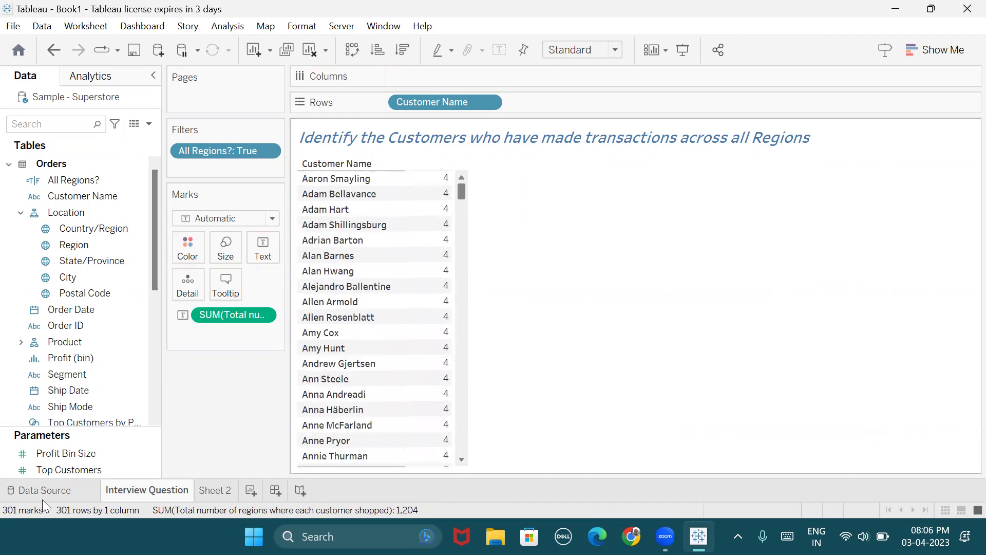